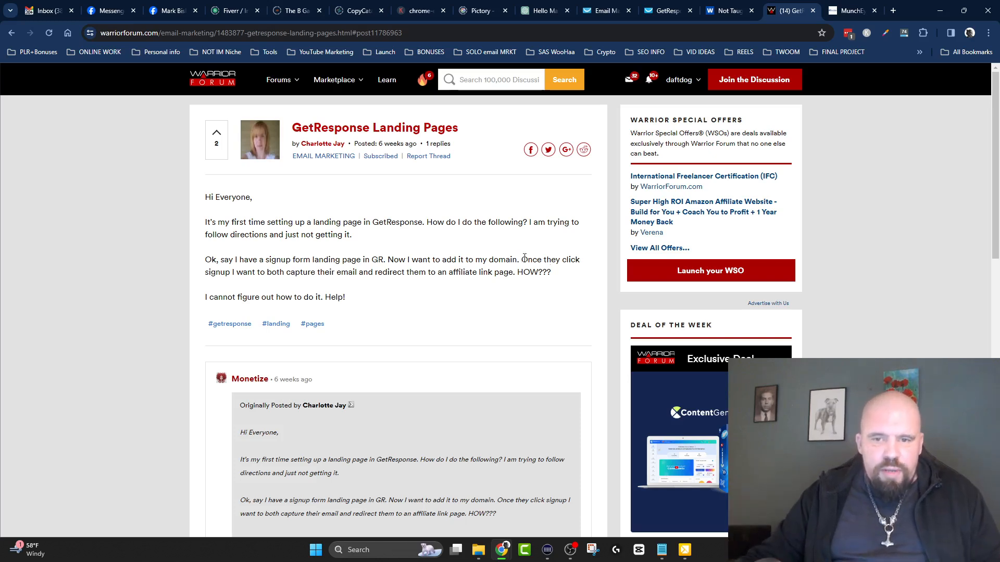
Highlight the forum post's question about capturing a signup's email and redirecting them to an affiliate link page.
{"action": "left_click_drag", "start_coordinate": [523, 259], "coordinate": [571, 281]}
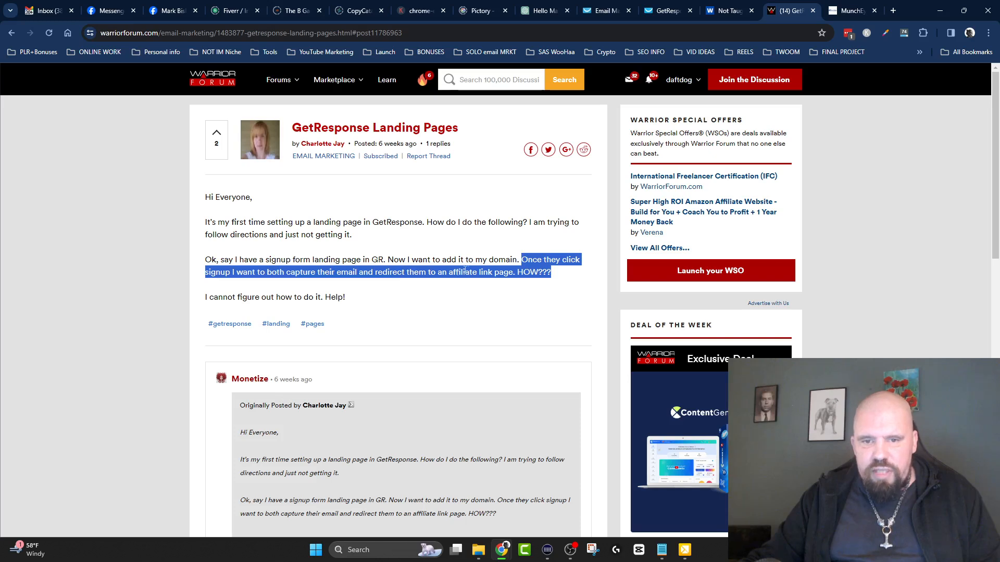
{"action": "double_click", "coordinate": [524, 272]}
{"action": "triple_click", "coordinate": [528, 272]}
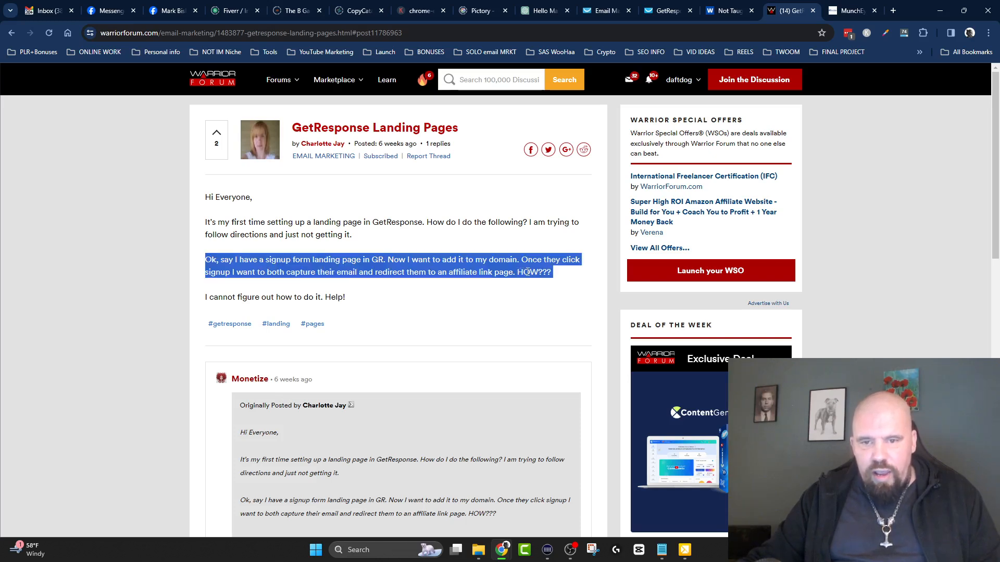
{"action": "left_click", "coordinate": [528, 277]}
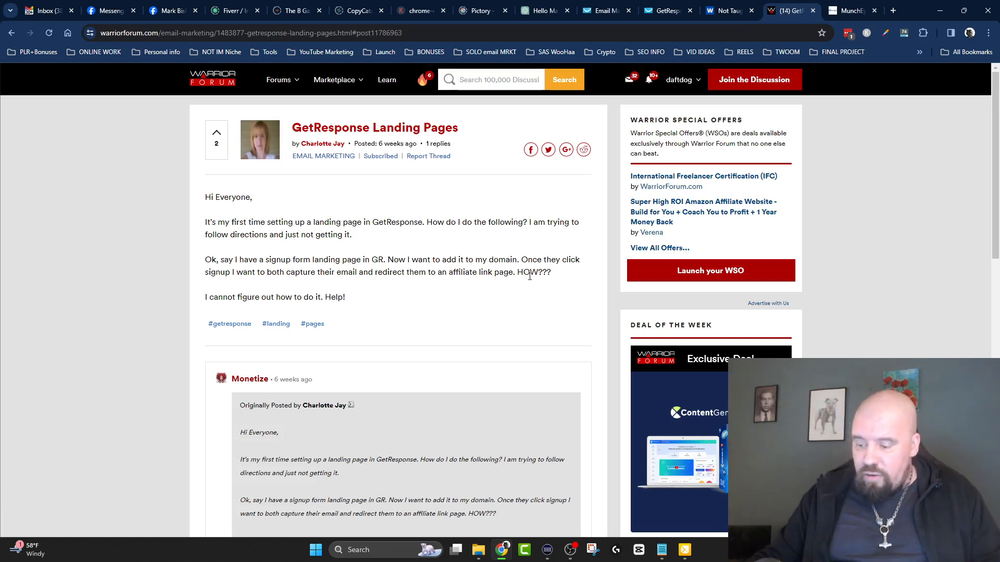
Switch to GetResponse and open the legacy landing page "Make Your First $200+ a Day" at 200aDay.gr8.com for editing.
{"action": "left_click", "coordinate": [668, 11]}
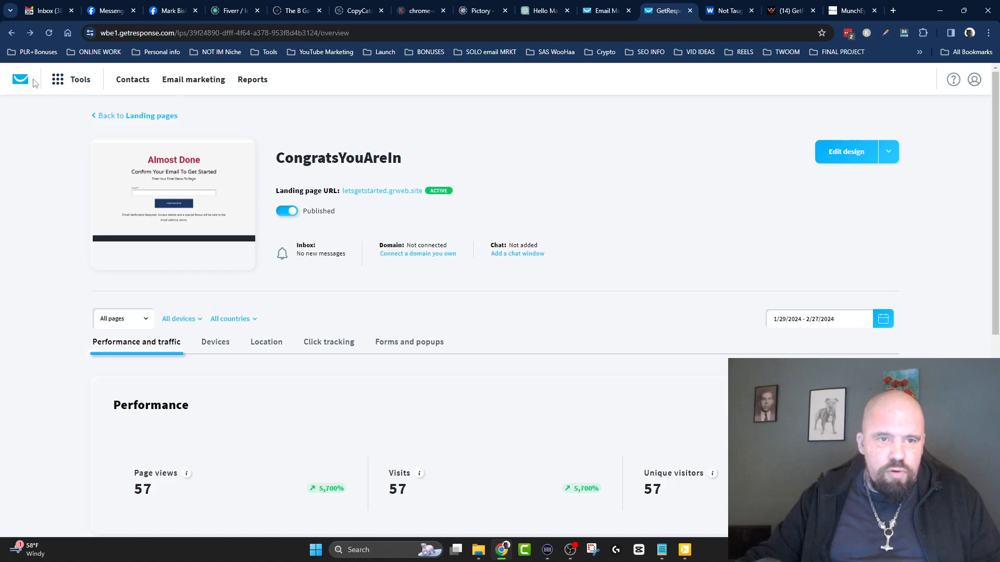
{"action": "left_click", "coordinate": [58, 80]}
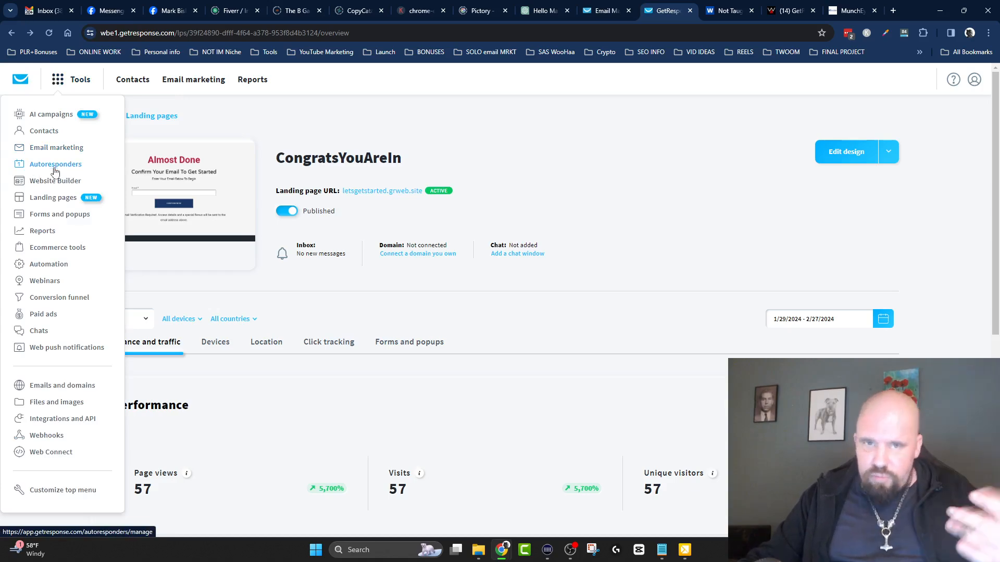
{"action": "left_click", "coordinate": [53, 200]}
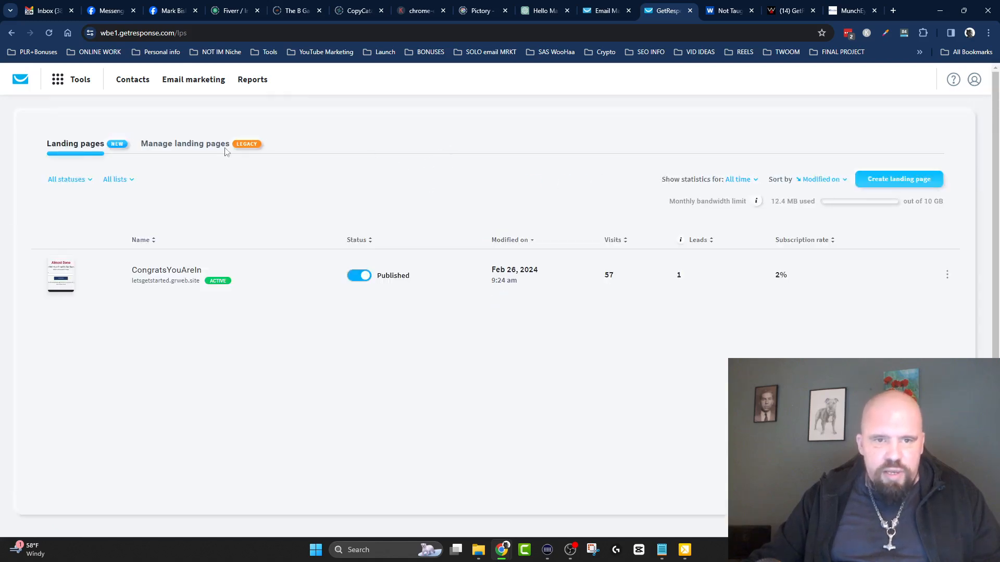
{"action": "left_click", "coordinate": [163, 148]}
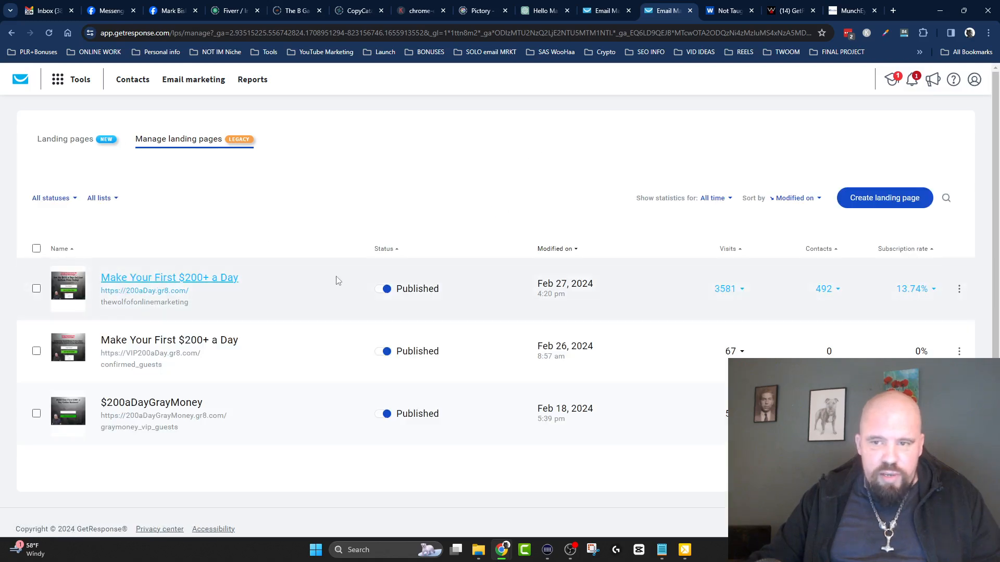
{"action": "left_click", "coordinate": [214, 275]}
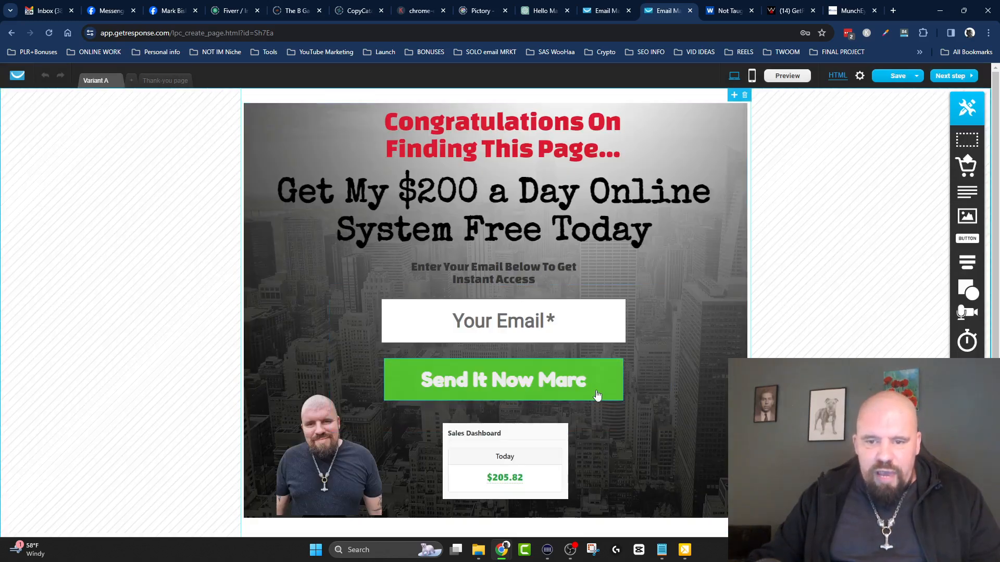
Inspect the "Send It Now Marc" signup button and the design of the thank-you page, and return to Variant A.
{"action": "left_click", "coordinate": [599, 395]}
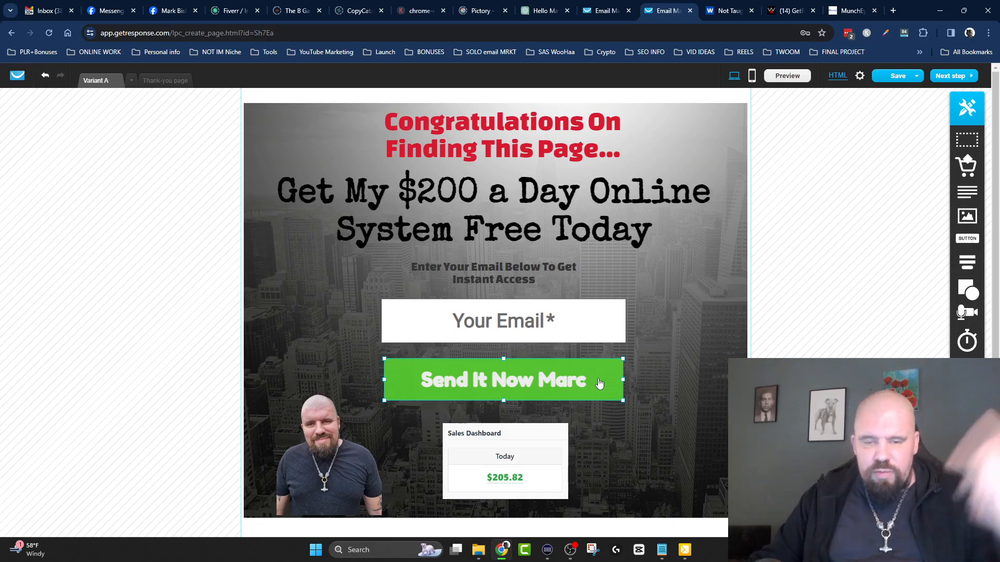
{"action": "left_click", "coordinate": [651, 249]}
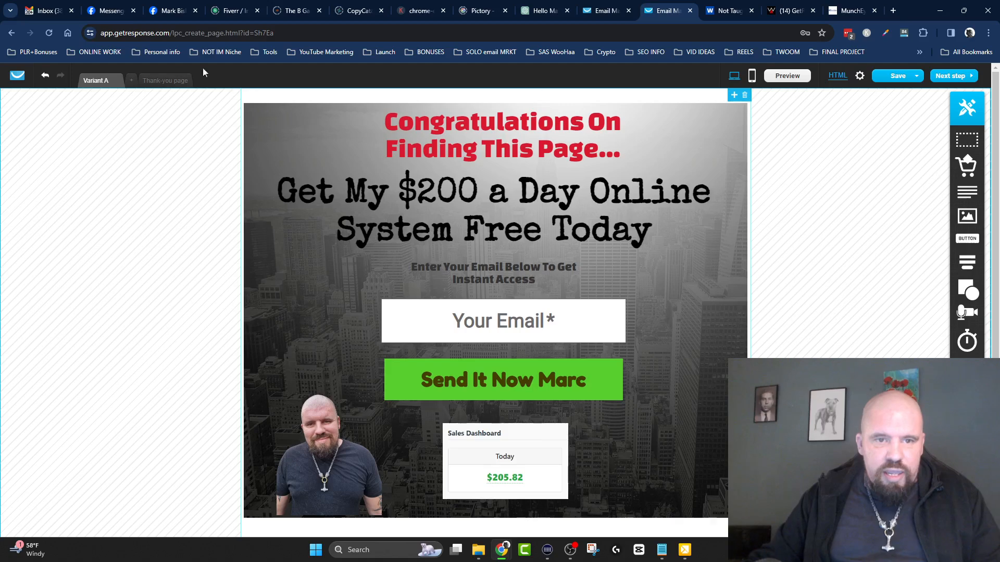
{"action": "left_click", "coordinate": [166, 81]}
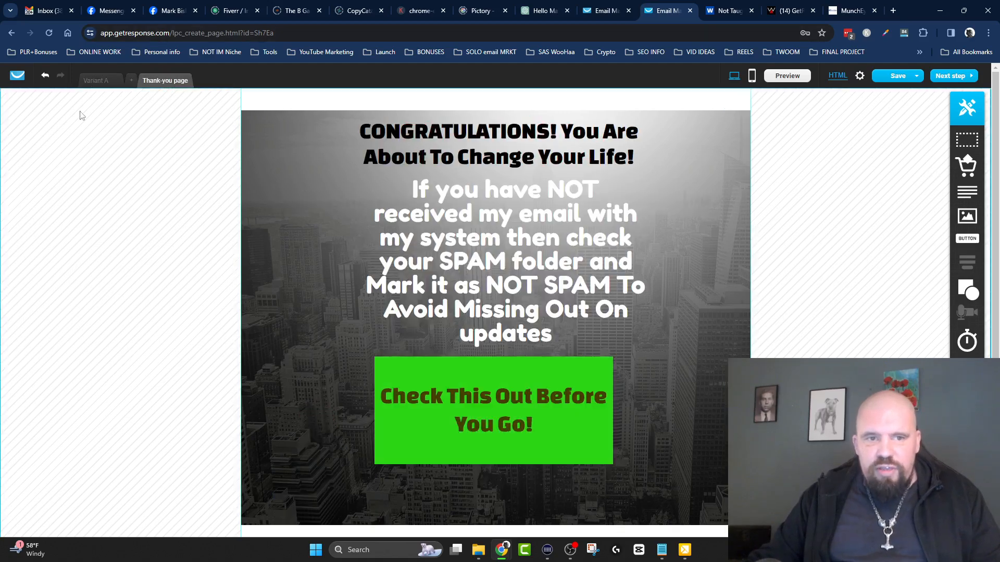
{"action": "left_click", "coordinate": [96, 81]}
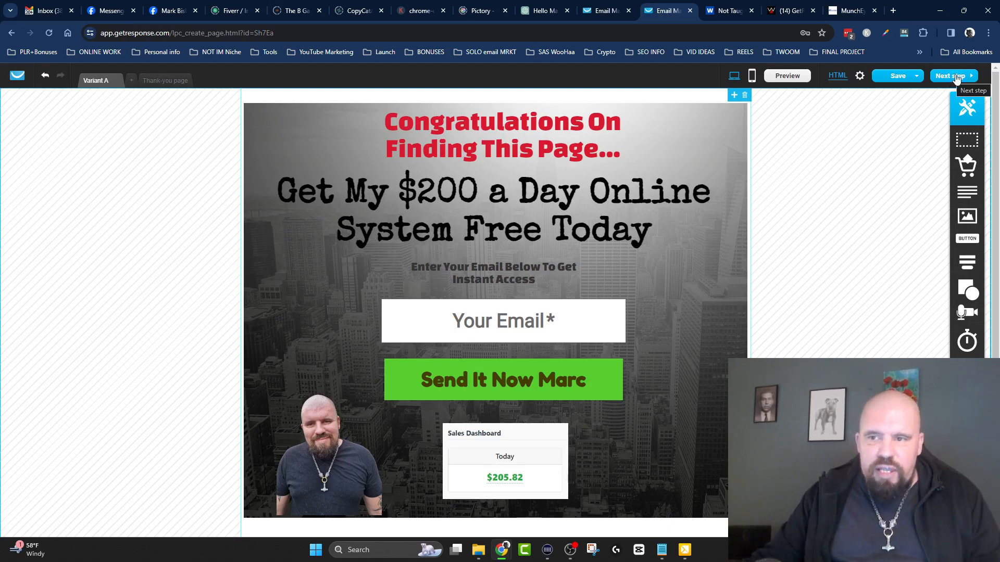
Proceed to the landing page's settings and review its URL and subscription settings, including list, cycle day and thank-you page.
{"action": "left_click", "coordinate": [956, 77]}
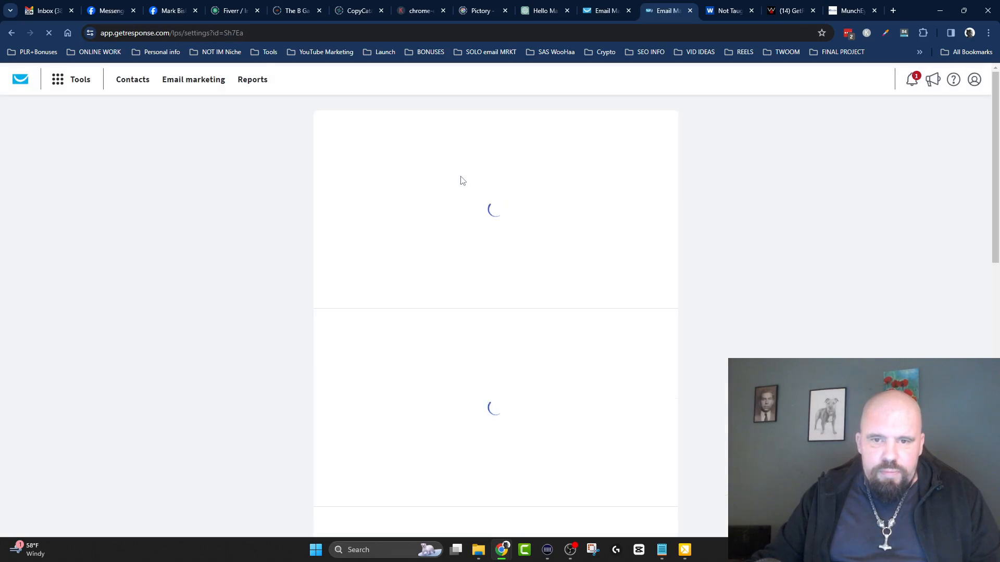
{"action": "scroll", "coordinate": [411, 189], "scroll_direction": "down", "scroll_amount": 6}
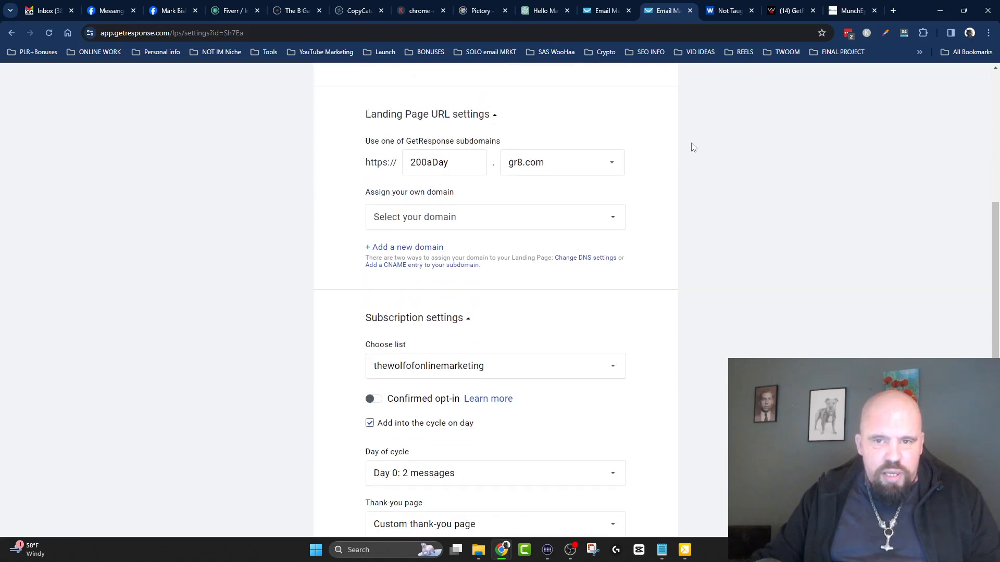
{"action": "scroll", "coordinate": [689, 145], "scroll_direction": "down", "scroll_amount": 2}
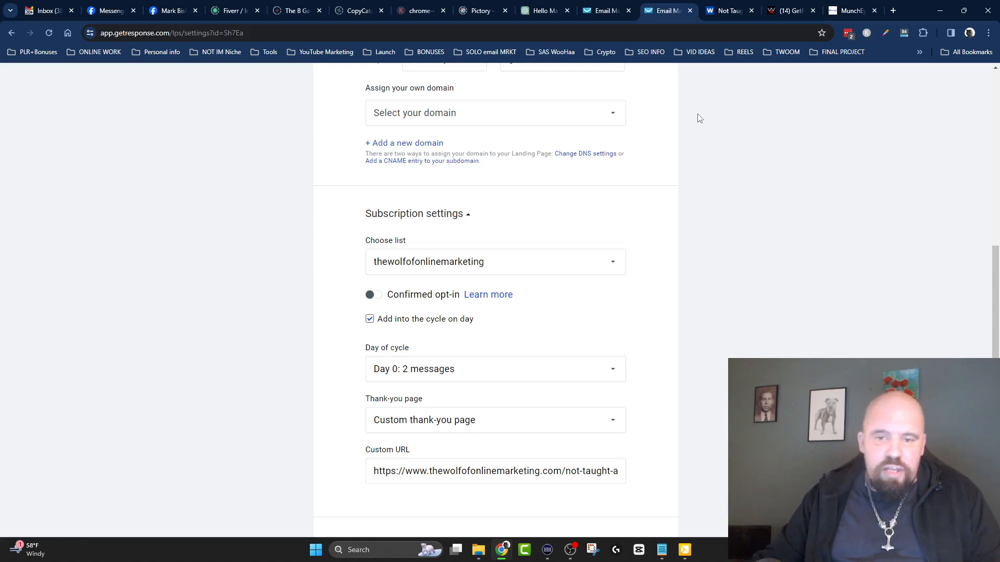
{"action": "scroll", "coordinate": [464, 125], "scroll_direction": "down", "scroll_amount": 3}
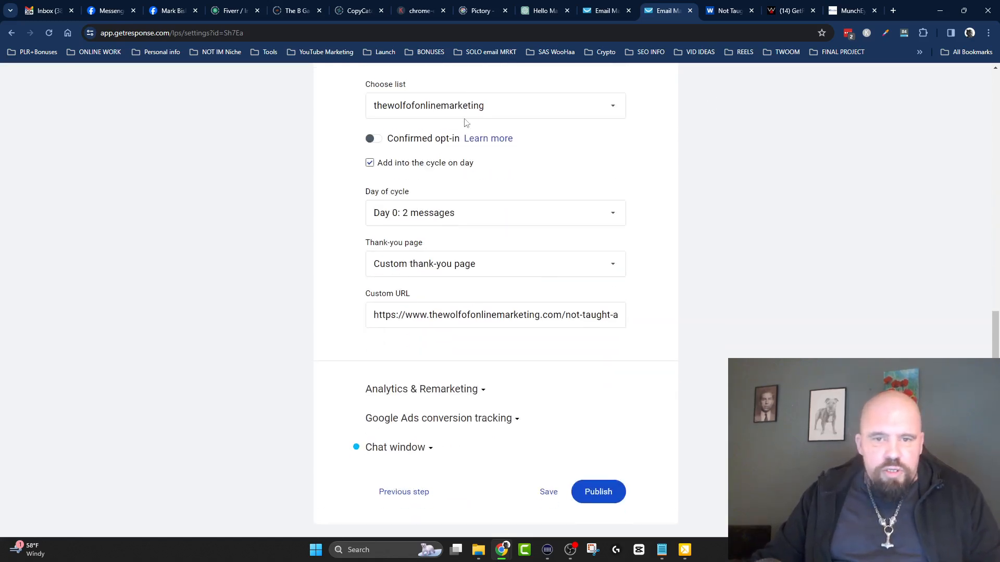
{"action": "left_click", "coordinate": [495, 225]}
{"action": "left_click", "coordinate": [551, 140]}
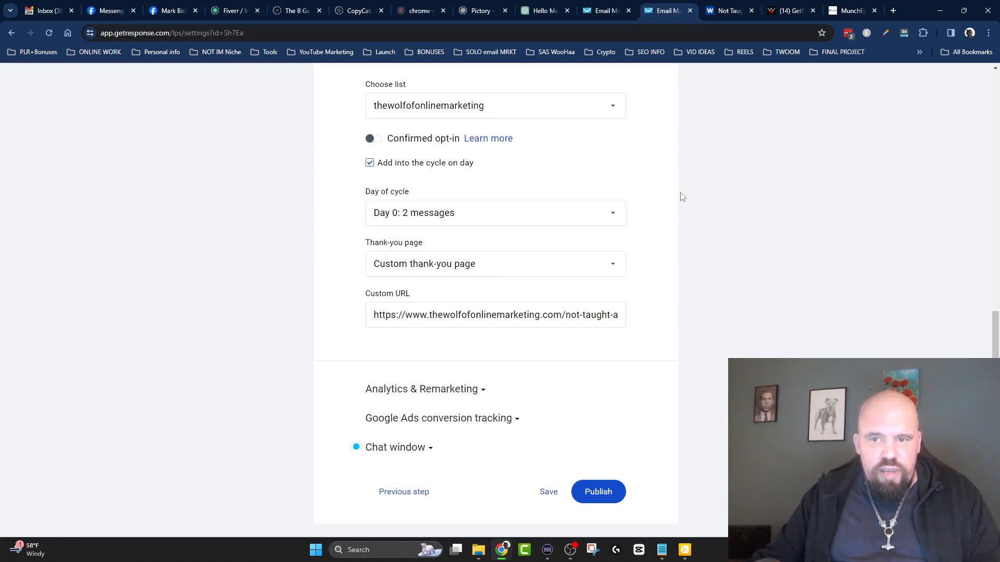
{"action": "scroll", "coordinate": [699, 163], "scroll_direction": "down", "scroll_amount": 1}
{"action": "scroll", "coordinate": [698, 163], "scroll_direction": "up", "scroll_amount": 1}
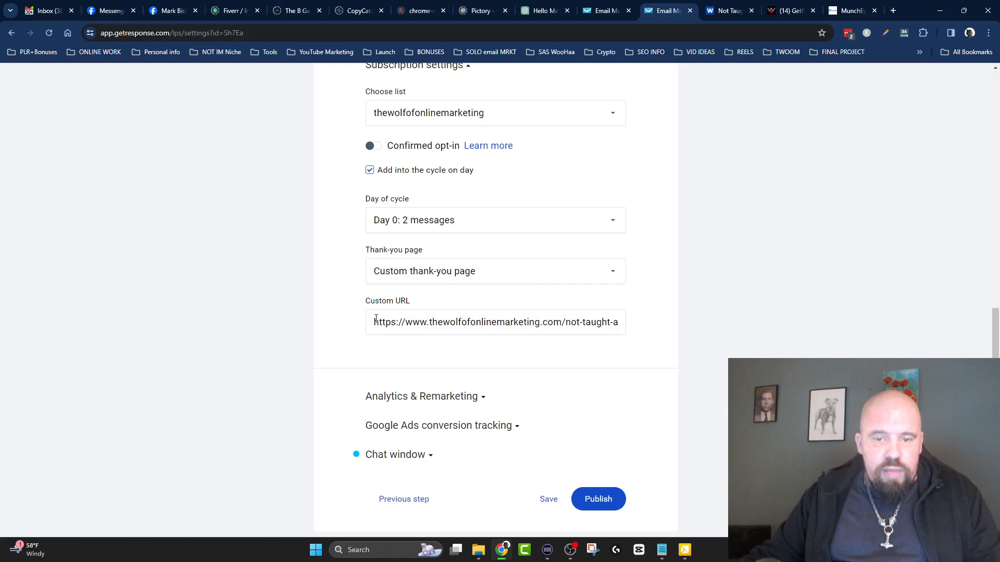
Examine the full custom thank-you page URL and its review-page path in the subscription settings.
{"action": "left_click_drag", "start_coordinate": [373, 323], "coordinate": [769, 328]}
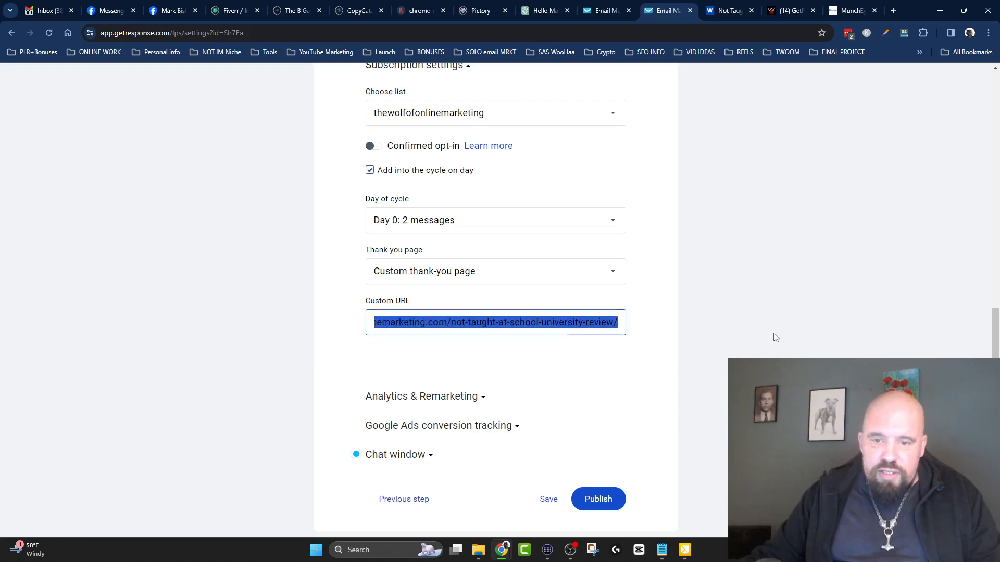
{"action": "left_click", "coordinate": [544, 323]}
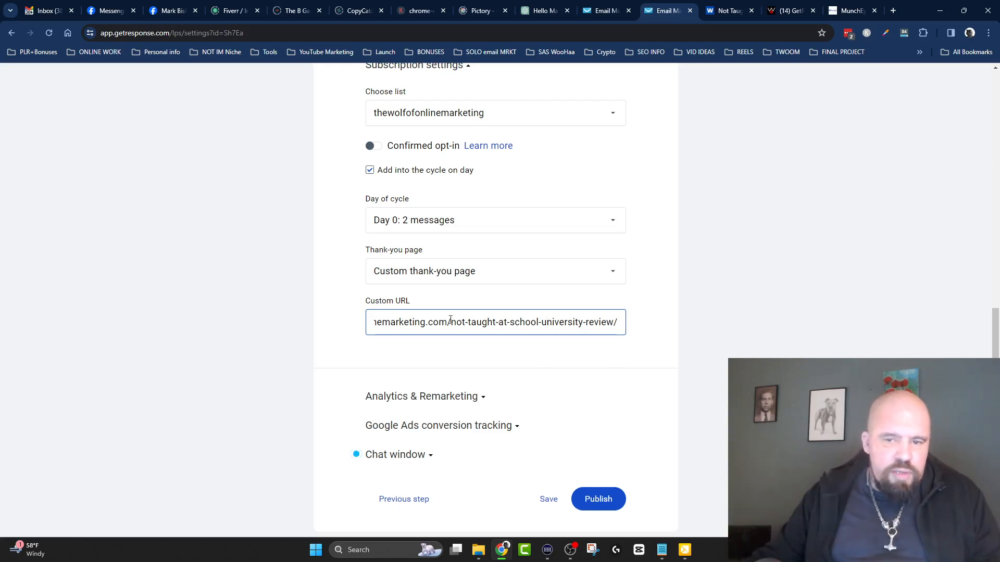
{"action": "left_click_drag", "start_coordinate": [451, 322], "coordinate": [685, 319]}
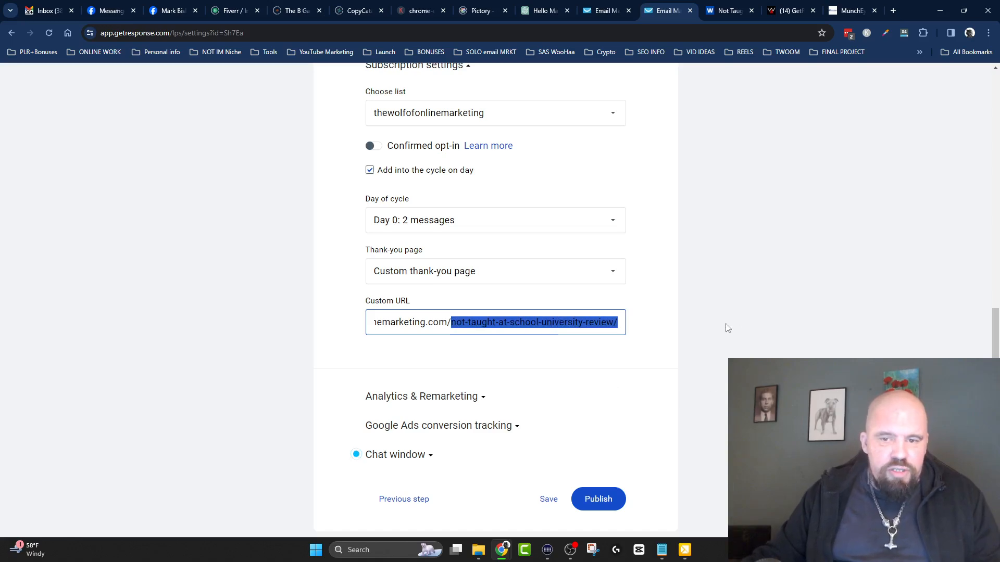
{"action": "left_click", "coordinate": [717, 262]}
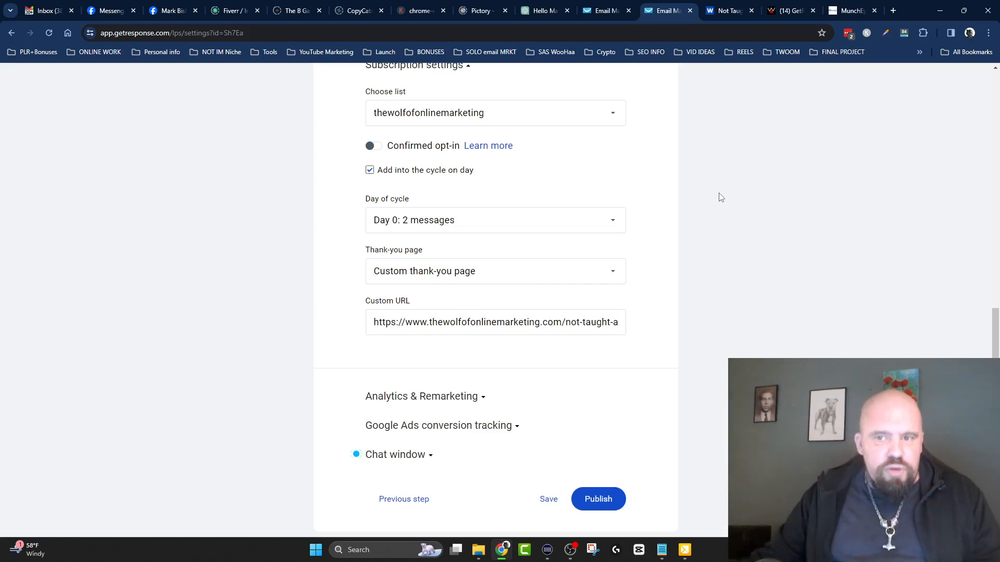
{"action": "scroll", "coordinate": [720, 173], "scroll_direction": "down", "scroll_amount": 1}
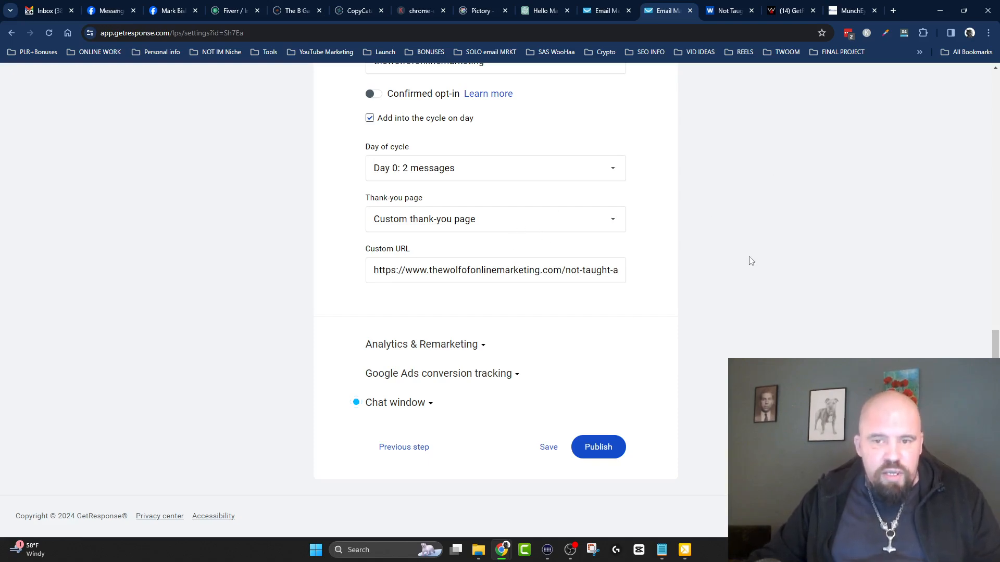
{"action": "left_click_drag", "start_coordinate": [373, 270], "coordinate": [797, 274]}
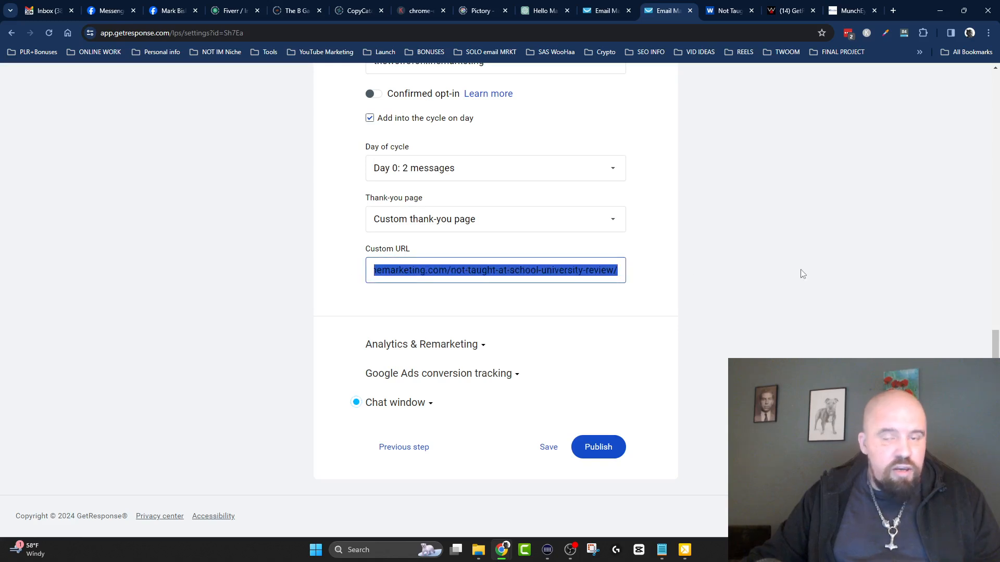
{"action": "left_click", "coordinate": [713, 189]}
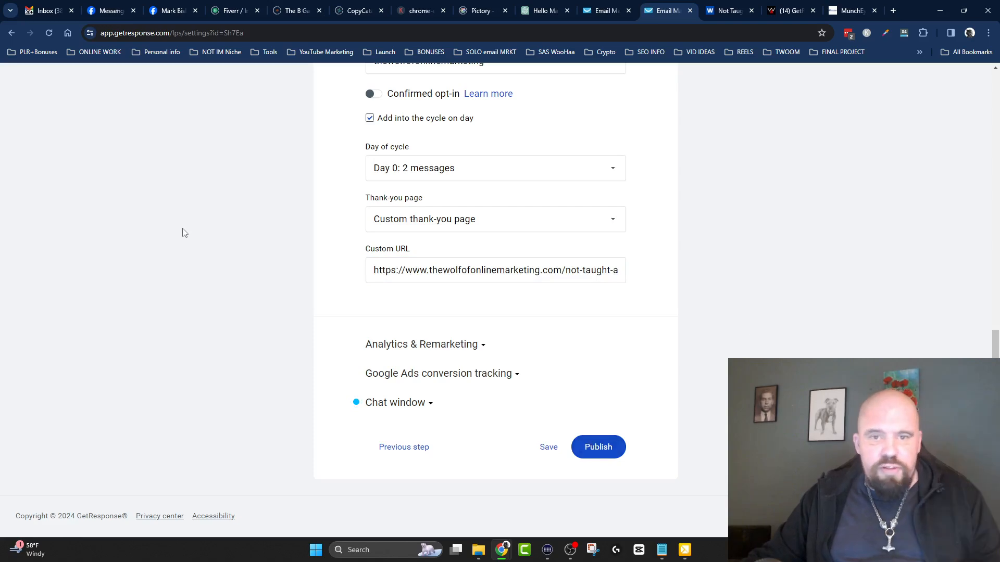
Return to the new landing pages list and open the CongratsYouAreIn page's design for editing.
{"action": "left_click", "coordinate": [11, 33]}
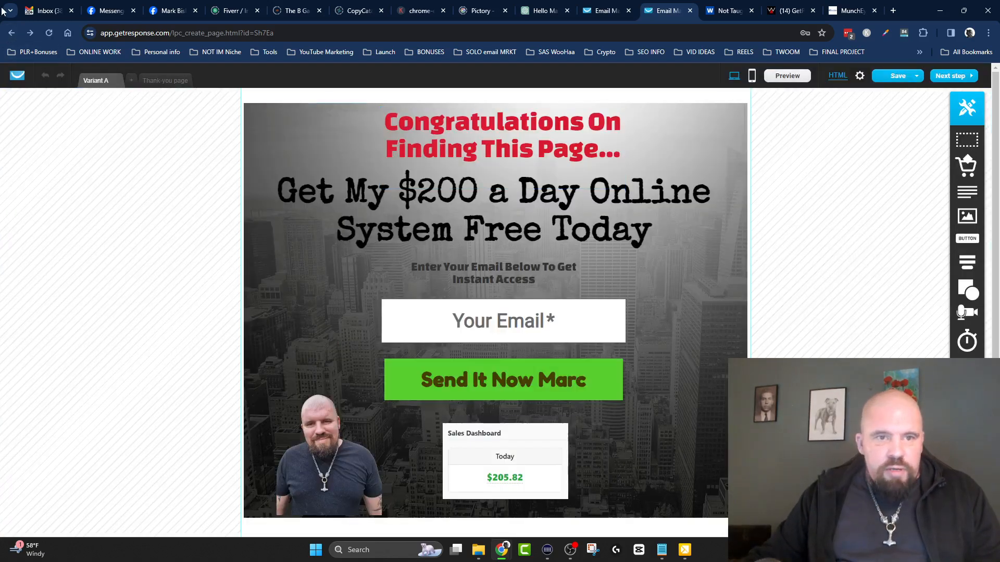
{"action": "left_click", "coordinate": [12, 34]}
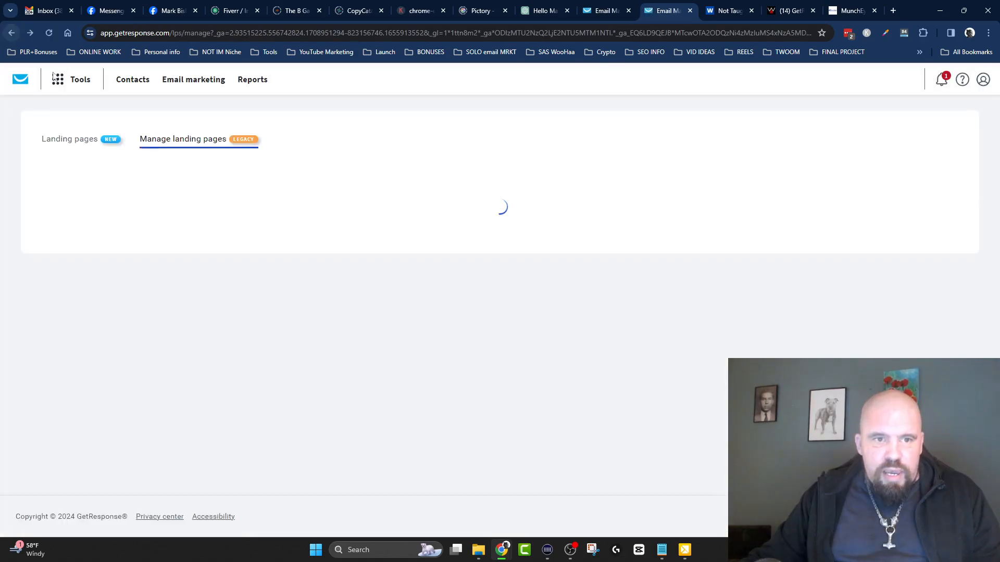
{"action": "left_click", "coordinate": [81, 143]}
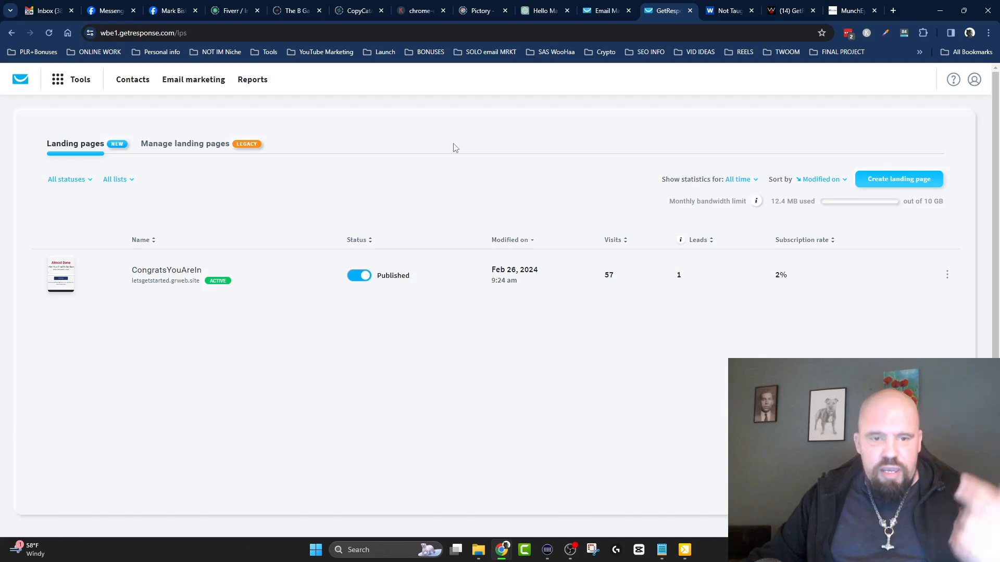
{"action": "left_click", "coordinate": [180, 270]}
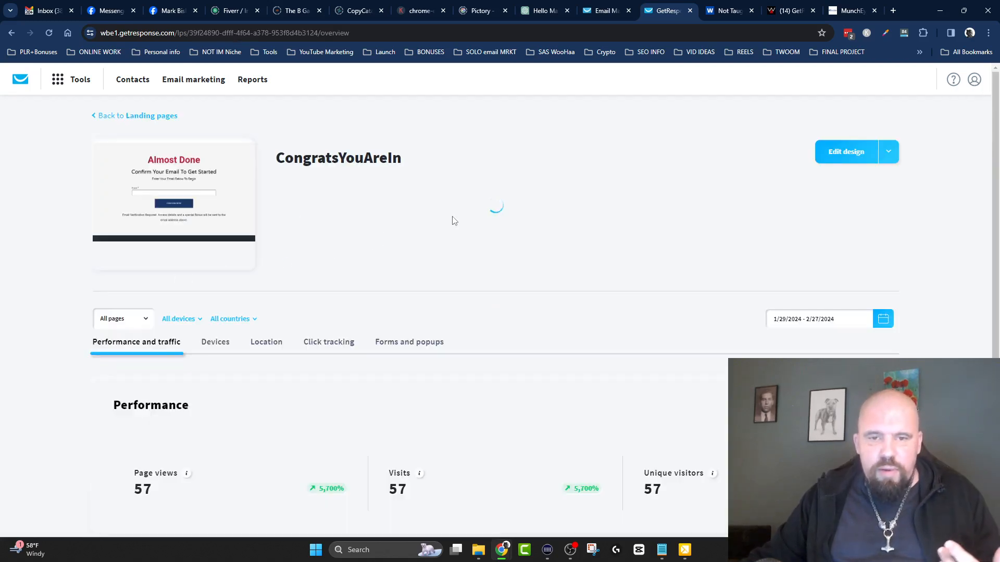
{"action": "left_click", "coordinate": [842, 157]}
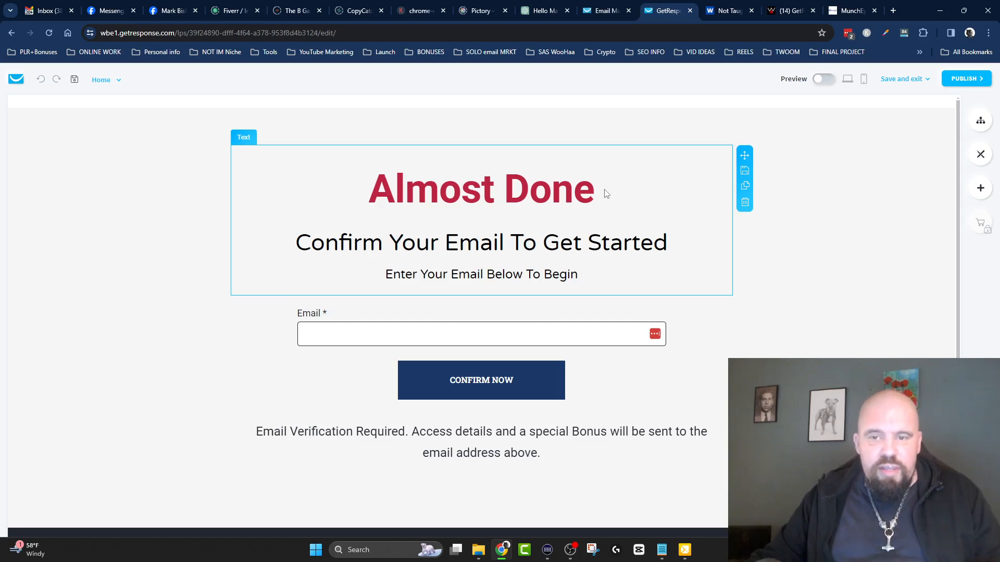
Look at the settings of the signup form and of the "Almost Done" heading.
{"action": "left_click", "coordinate": [596, 379]}
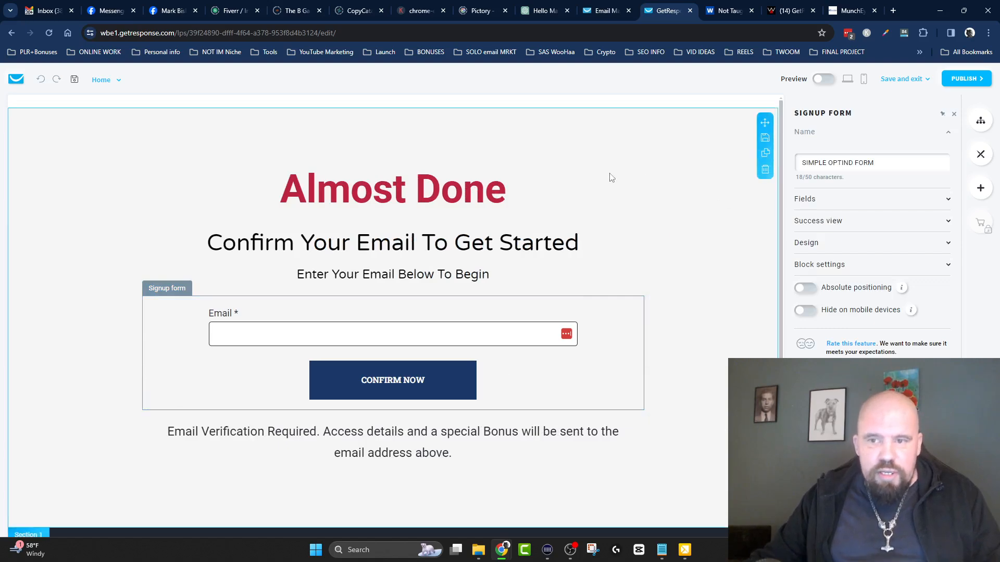
{"action": "left_click", "coordinate": [536, 192]}
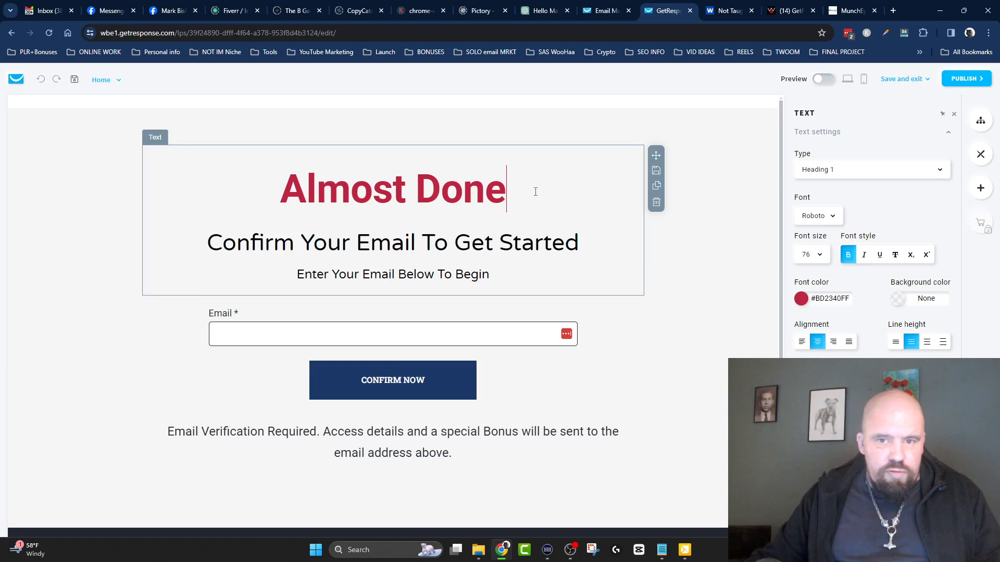
Turn on background media for the section containing the signup form.
{"action": "left_click", "coordinate": [52, 138]}
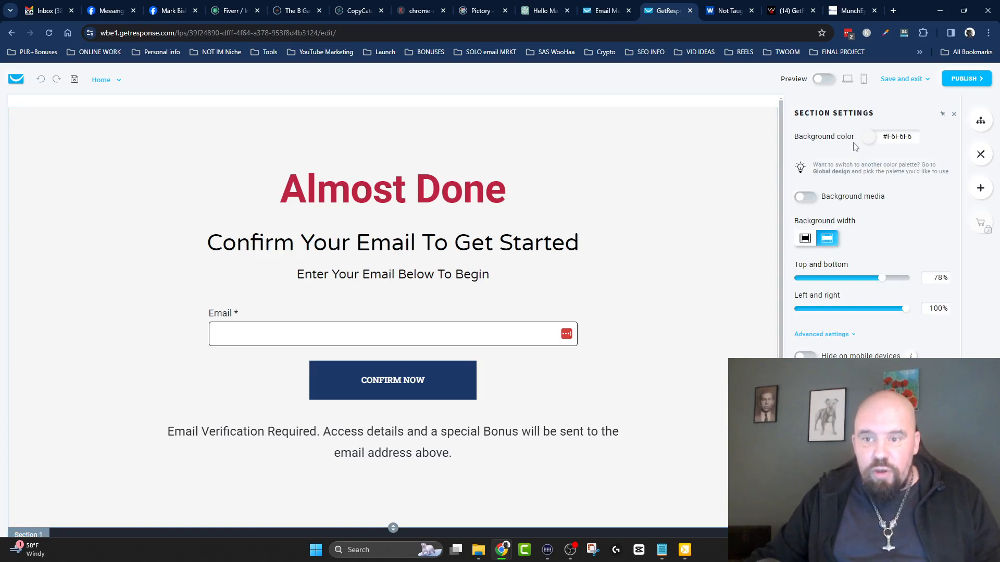
{"action": "left_click_drag", "start_coordinate": [796, 138], "coordinate": [855, 139]}
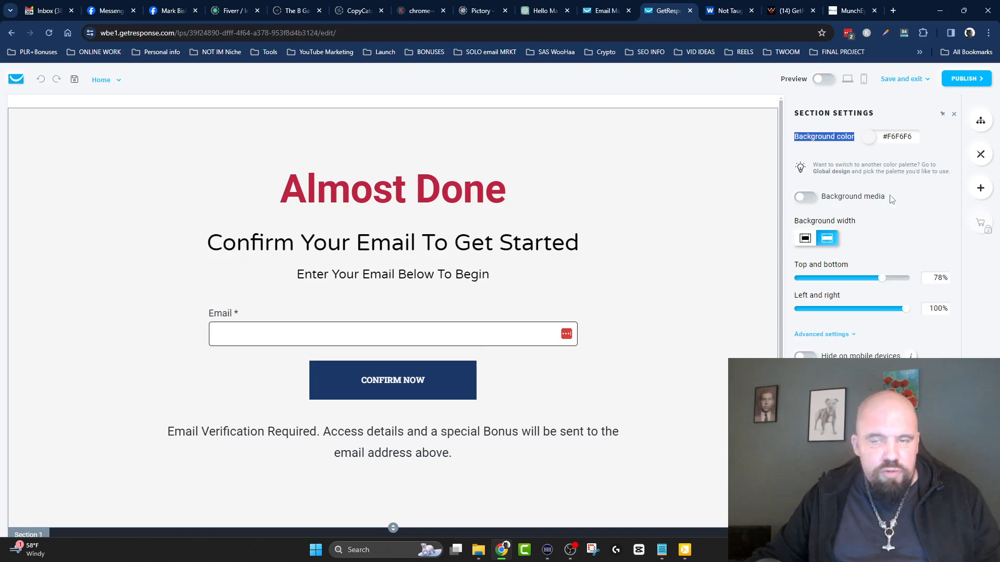
{"action": "left_click", "coordinate": [816, 202]}
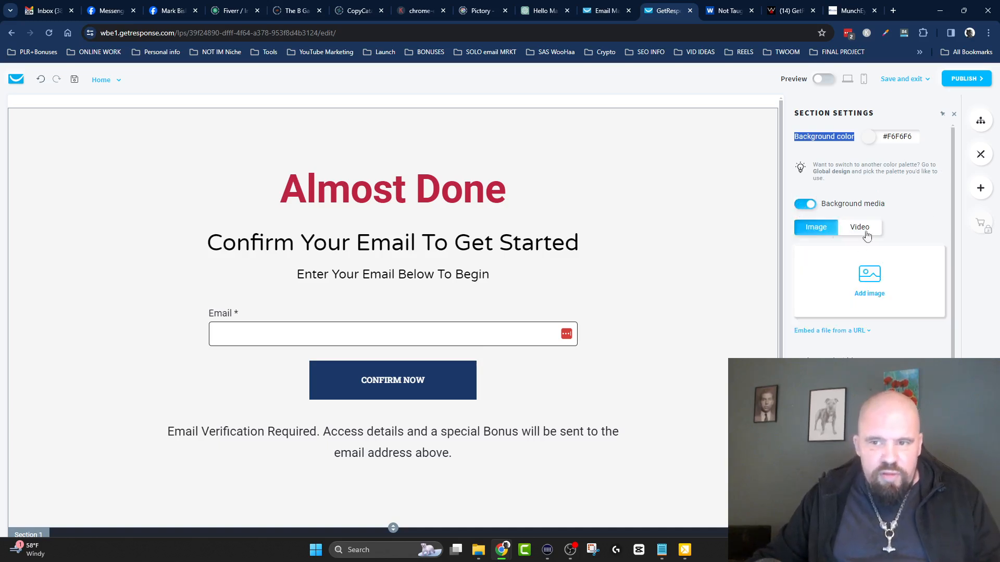
Turn off background media for the signup form's section and open the text settings of the "Almost Done" heading.
{"action": "left_click", "coordinate": [802, 205]}
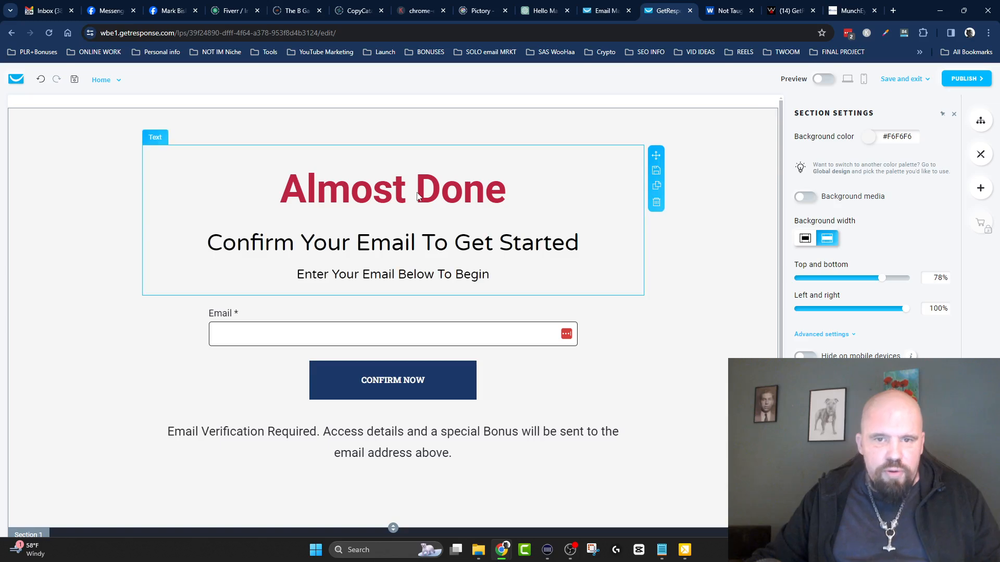
{"action": "left_click", "coordinate": [401, 207]}
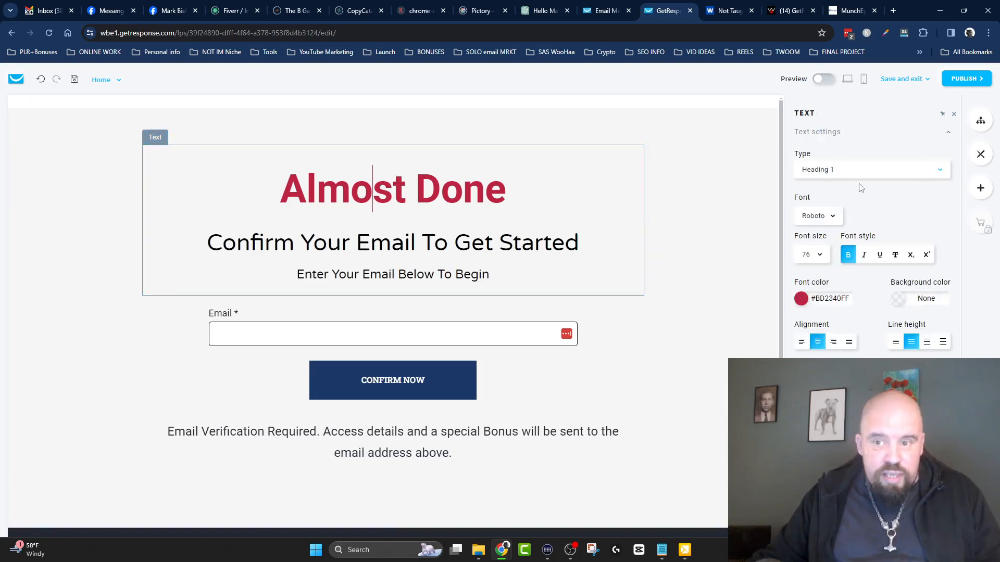
Look through the signup form's name, fields and success view settings.
{"action": "left_click", "coordinate": [435, 380]}
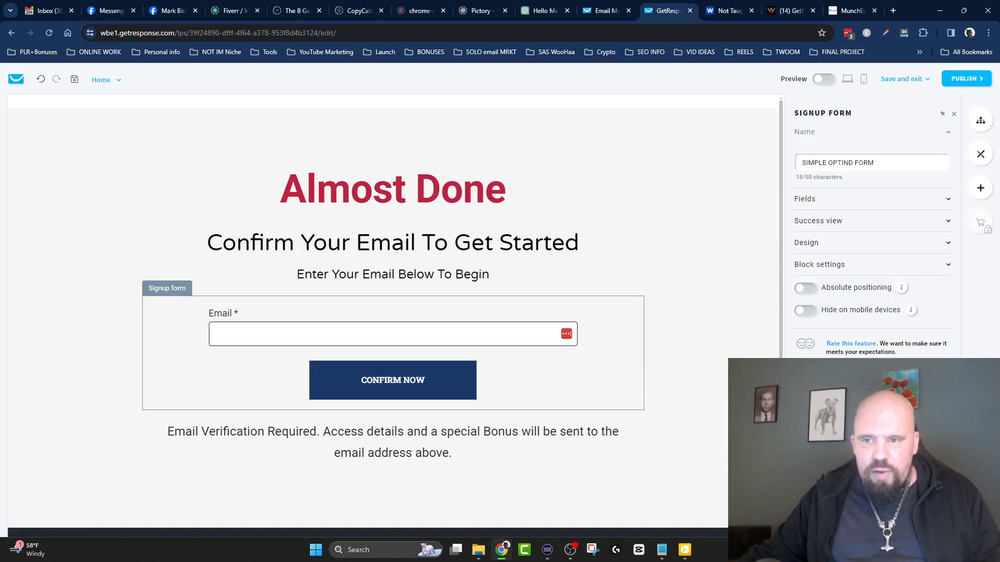
{"action": "left_click_drag", "start_coordinate": [875, 163], "coordinate": [793, 170]}
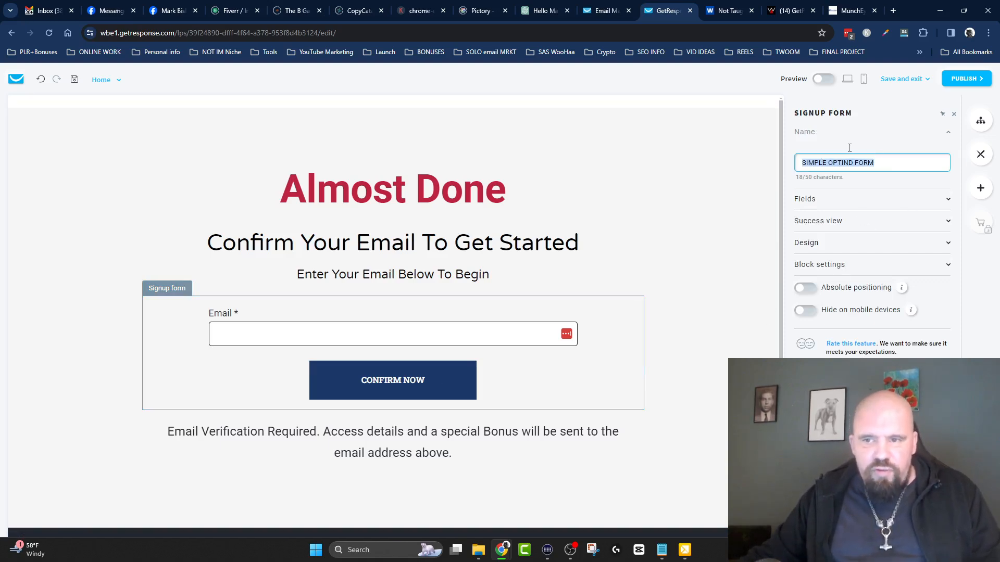
{"action": "left_click", "coordinate": [948, 205]}
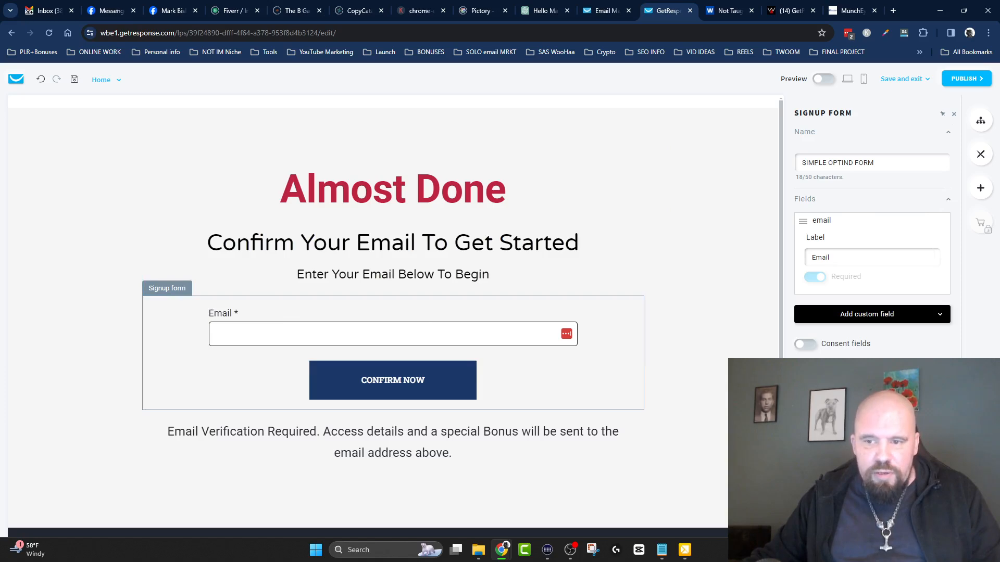
{"action": "scroll", "coordinate": [861, 201], "scroll_direction": "down", "scroll_amount": 3}
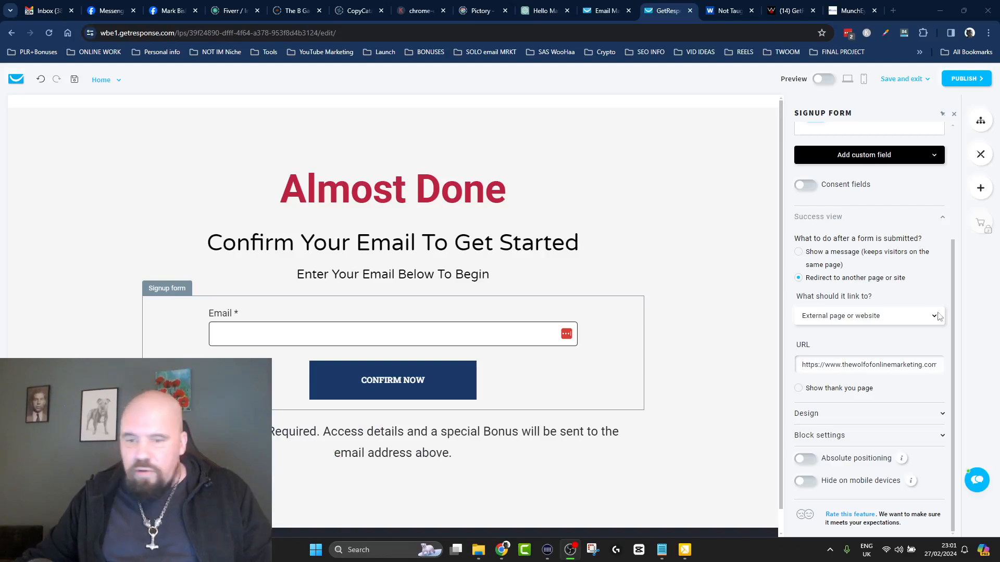
{"action": "left_click", "coordinate": [750, 336]}
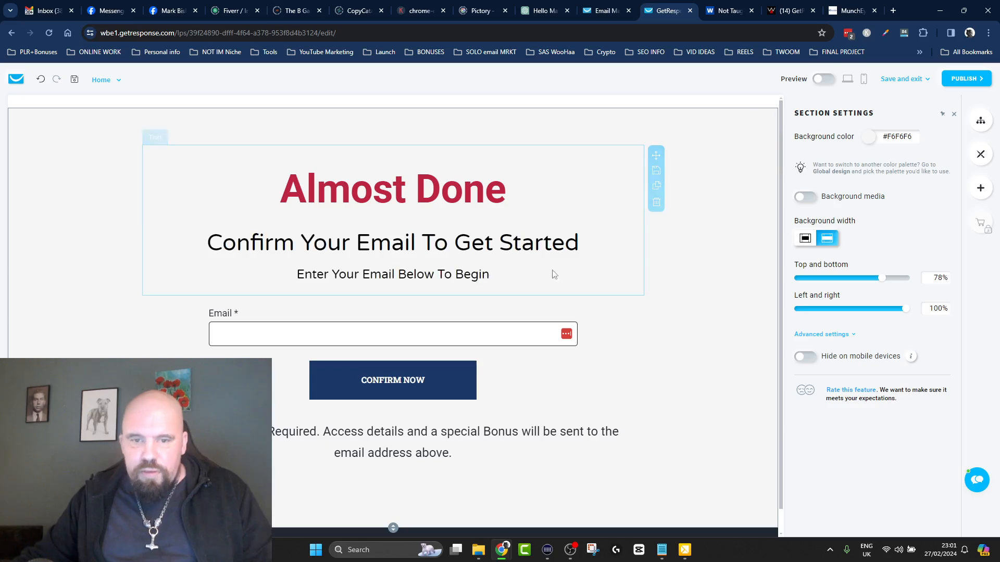
Try the signup form's success view options: show a message, redirect to another page or site, and show thank you page.
{"action": "left_click", "coordinate": [436, 389]}
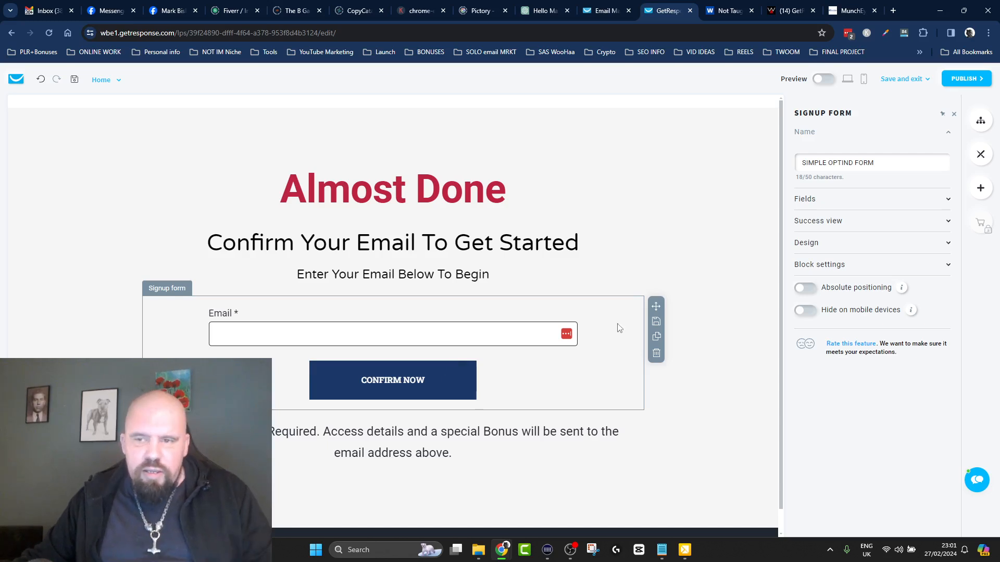
{"action": "left_click", "coordinate": [947, 227]}
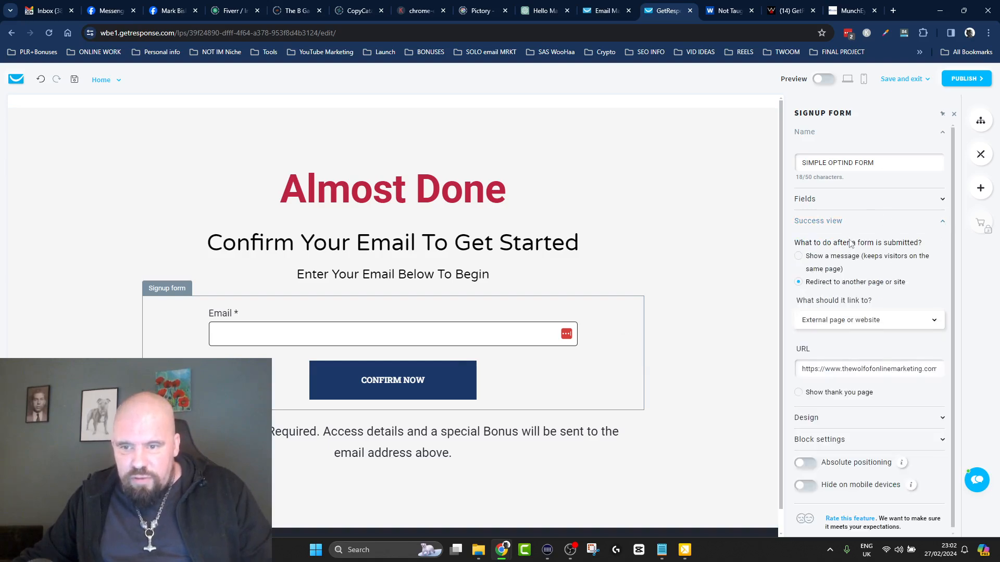
{"action": "left_click", "coordinate": [801, 255]}
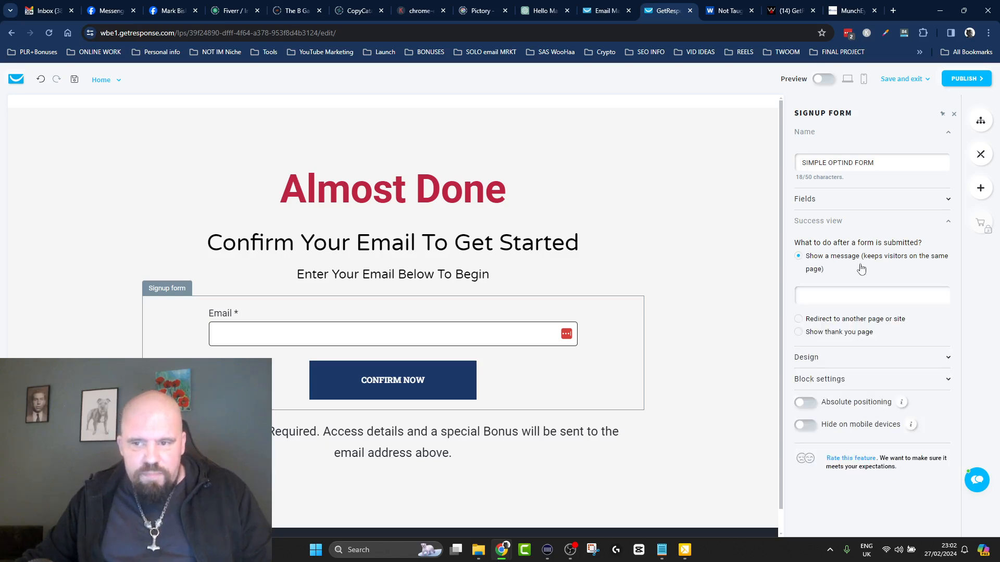
{"action": "left_click_drag", "start_coordinate": [806, 245], "coordinate": [930, 248]}
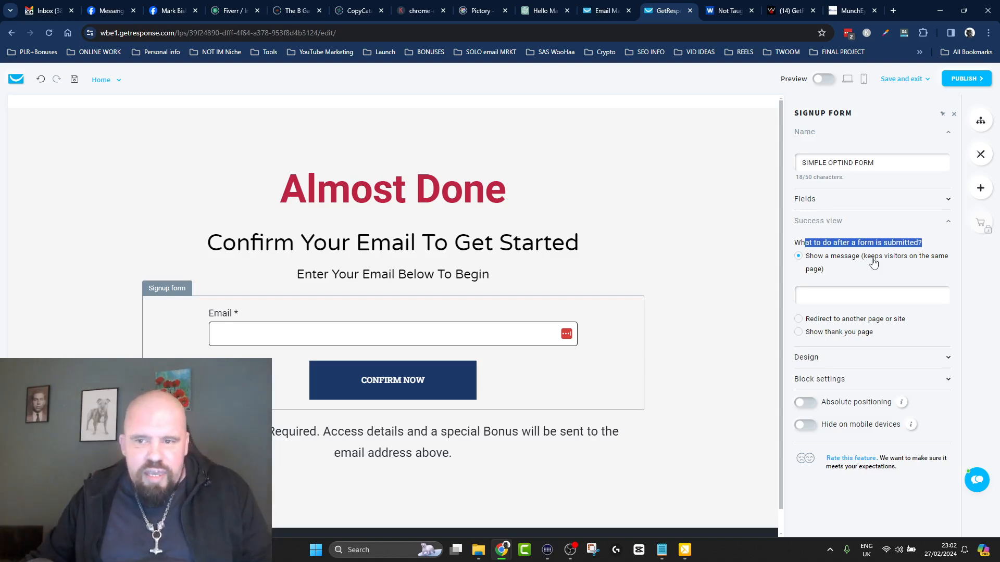
{"action": "left_click", "coordinate": [816, 297]}
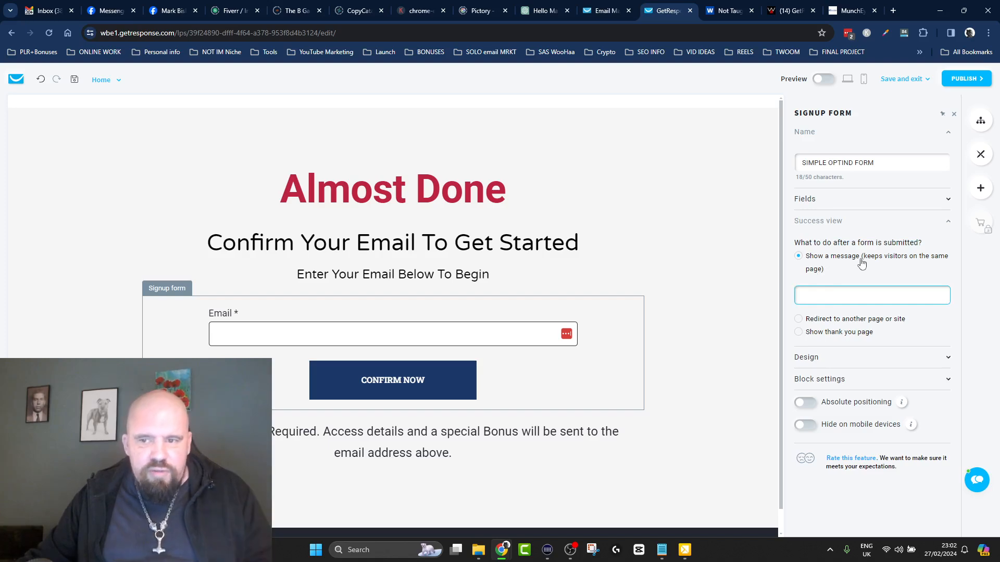
{"action": "left_click", "coordinate": [799, 320]}
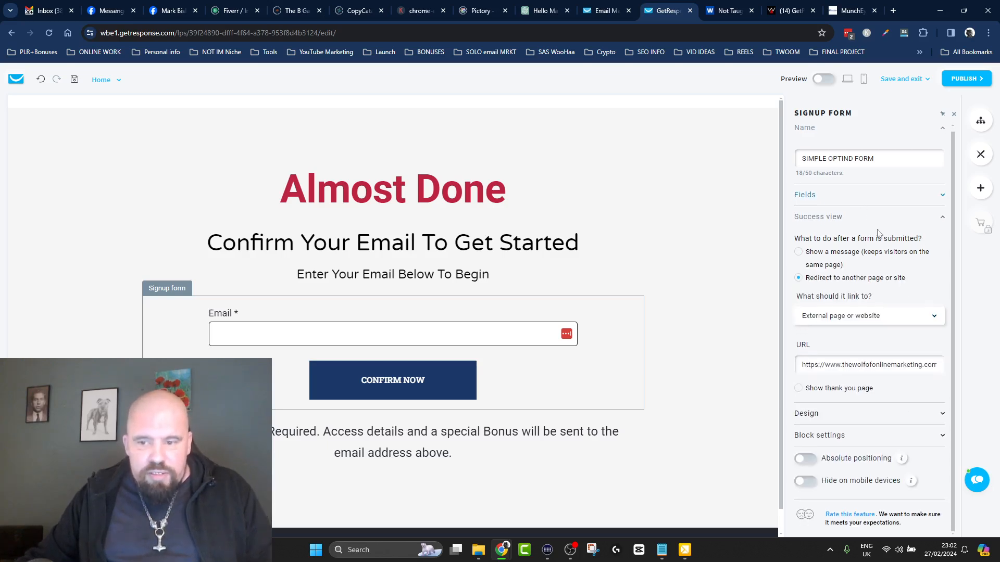
{"action": "left_click", "coordinate": [799, 390]}
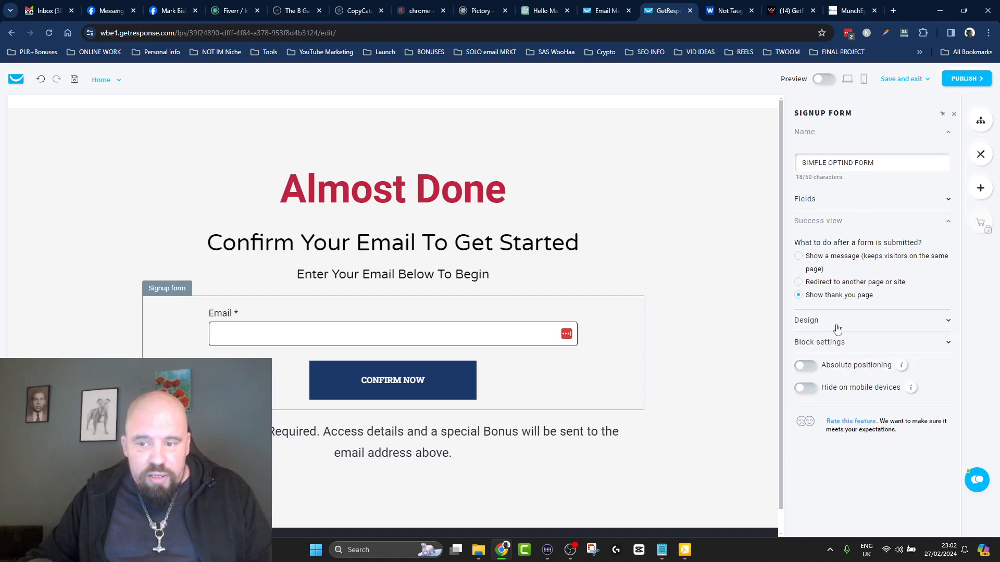
Set the shape of the signup form's CONFIRM NOW button to Round in the form's design settings.
{"action": "left_click", "coordinate": [949, 323]}
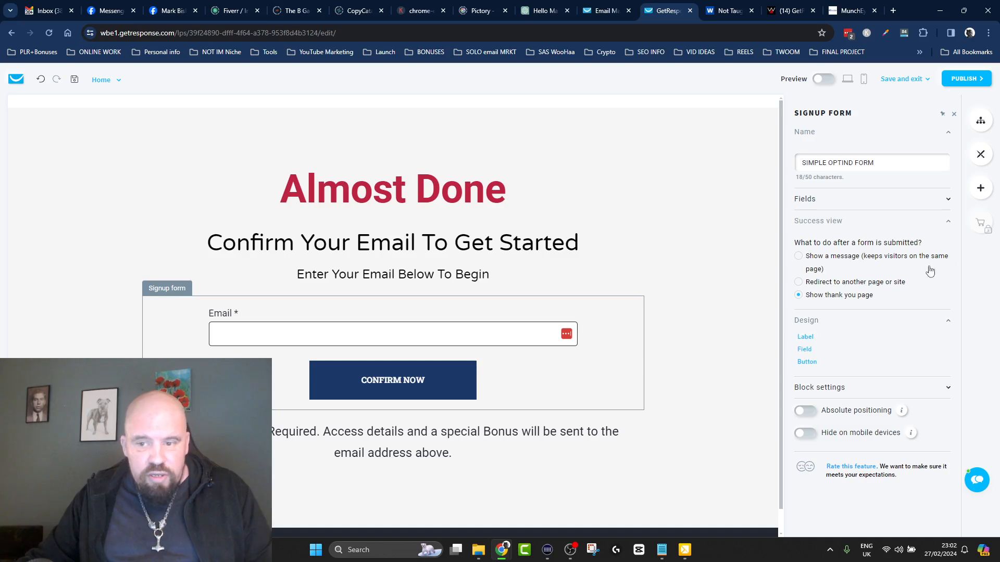
{"action": "left_click", "coordinate": [947, 389]}
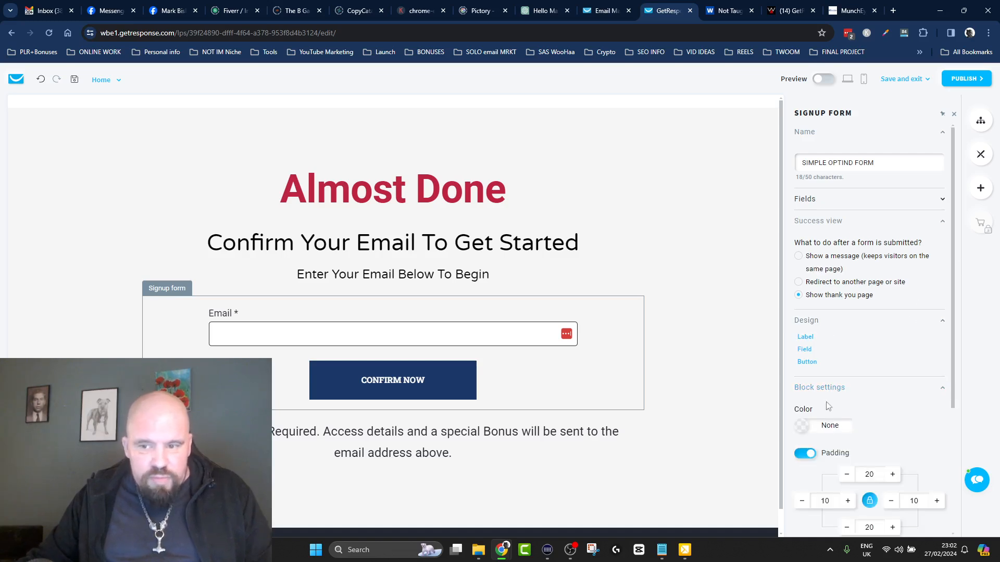
{"action": "scroll", "coordinate": [866, 297], "scroll_direction": "down", "scroll_amount": 2}
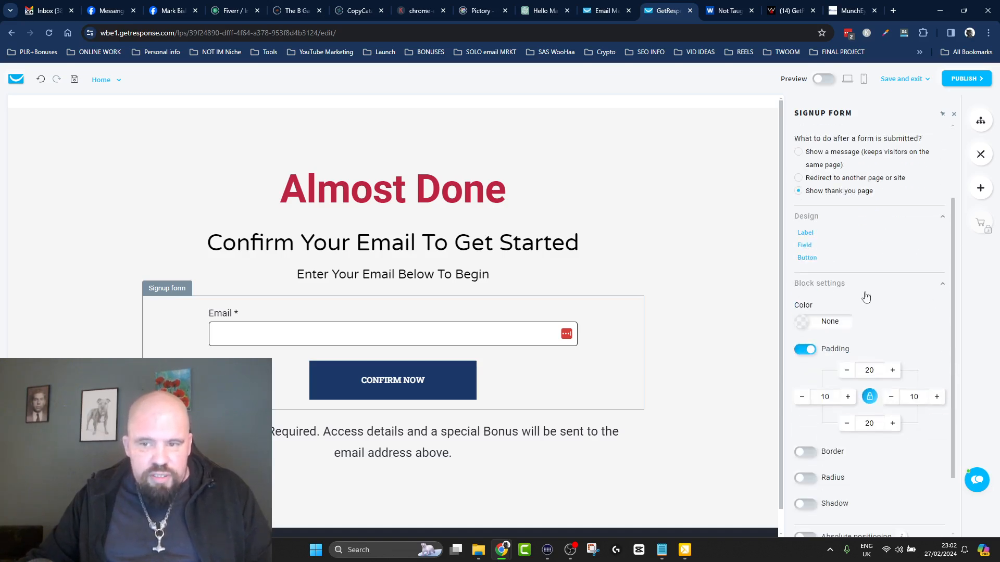
{"action": "left_click", "coordinate": [807, 258]}
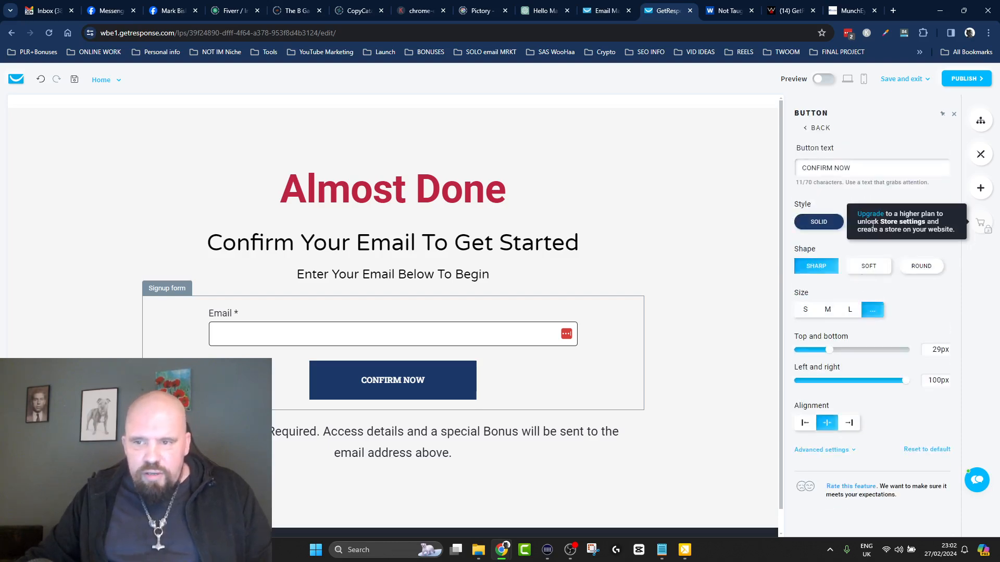
{"action": "left_click", "coordinate": [920, 270]}
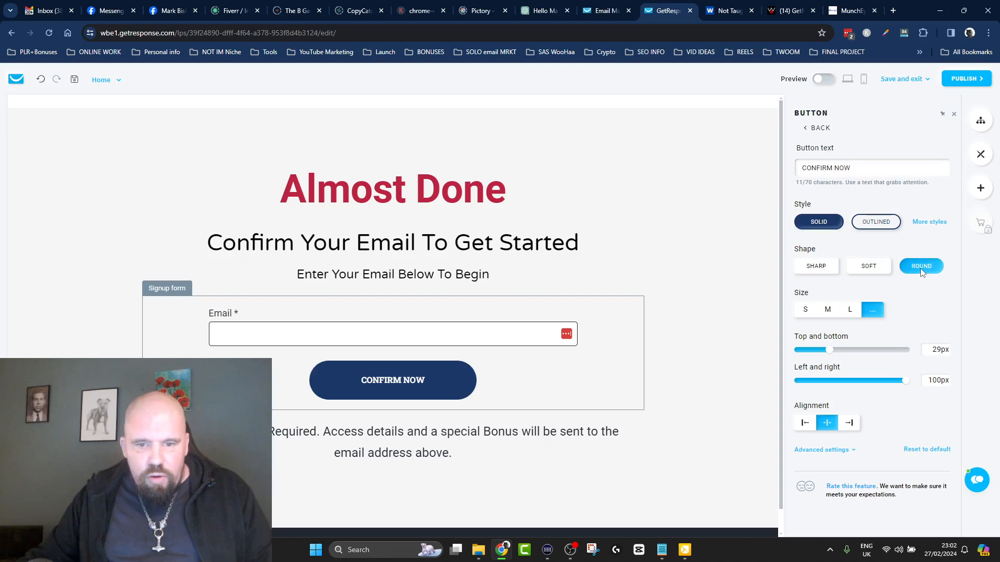
Browse the gallery of additional styles for the CONFIRM NOW button and close it.
{"action": "left_click", "coordinate": [925, 223]}
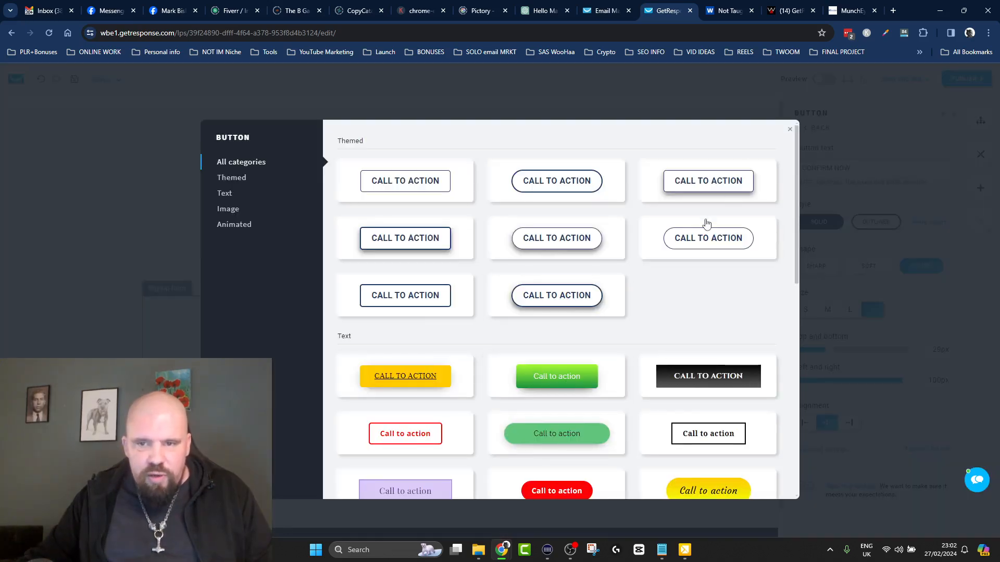
{"action": "scroll", "coordinate": [706, 224], "scroll_direction": "down", "scroll_amount": 8}
{"action": "scroll", "coordinate": [677, 312], "scroll_direction": "up", "scroll_amount": 8}
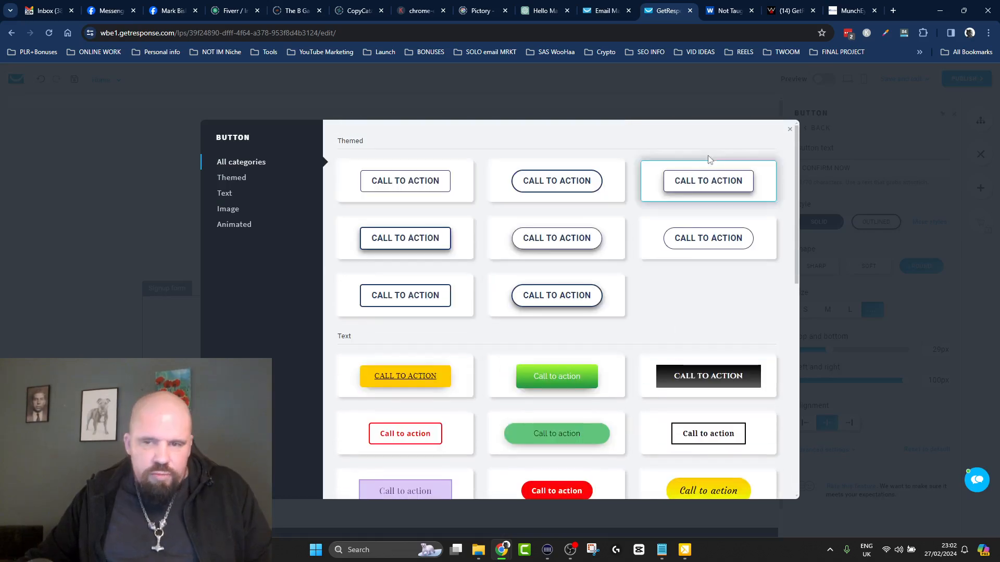
{"action": "left_click", "coordinate": [790, 130]}
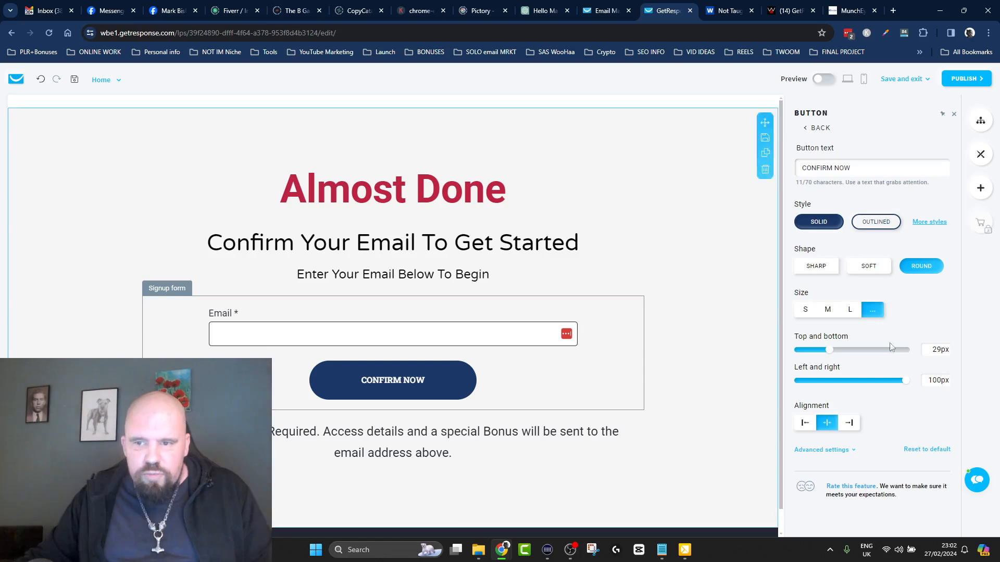
Set the signup form to redirect to another page or site after submission and check the full external page URL.
{"action": "left_click", "coordinate": [812, 127]}
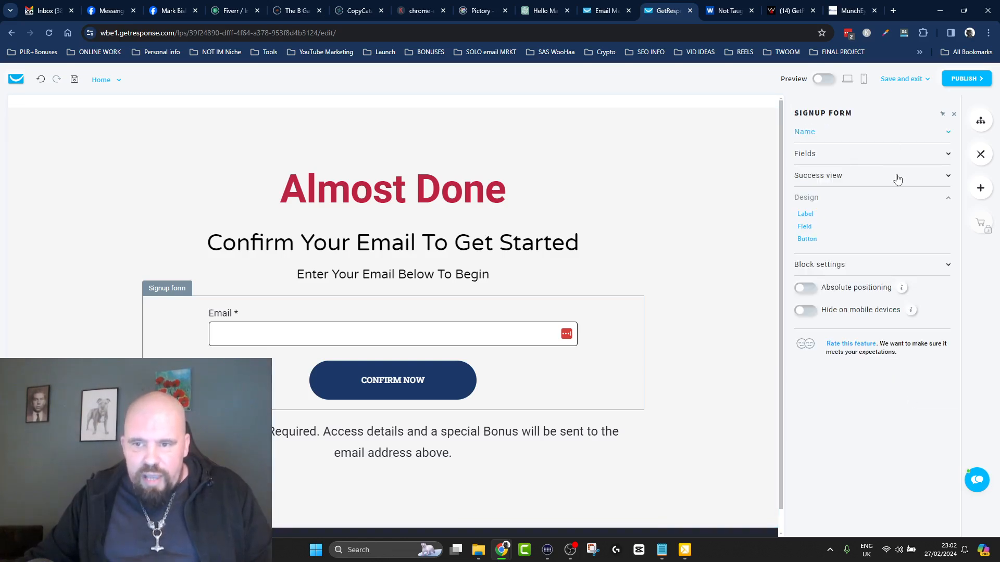
{"action": "left_click", "coordinate": [948, 177]}
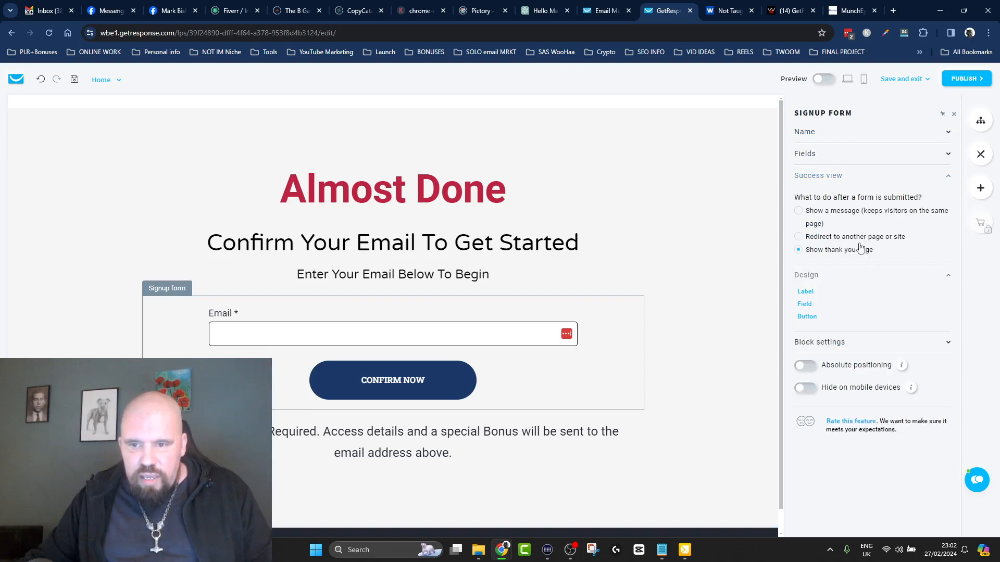
{"action": "left_click", "coordinate": [800, 237]}
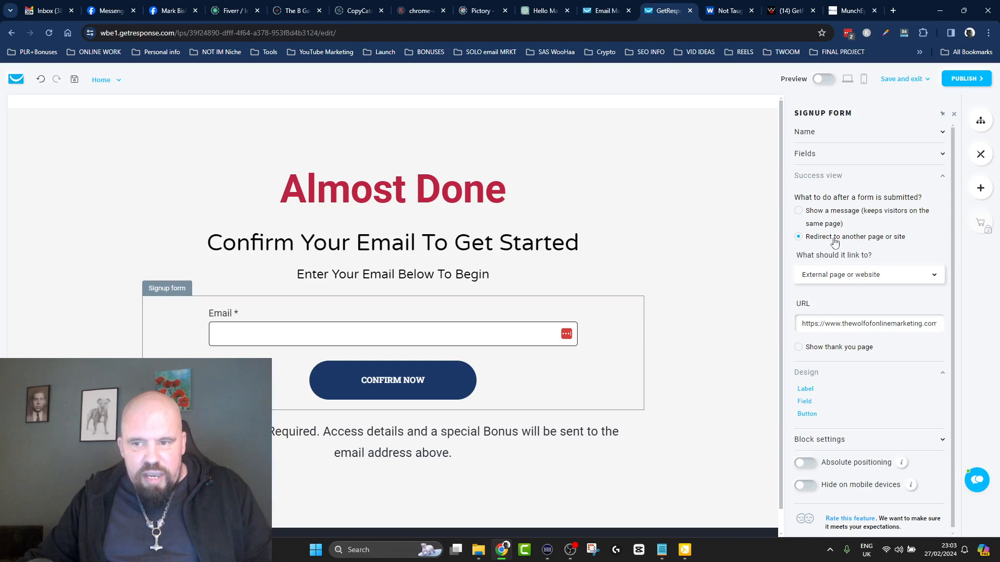
{"action": "left_click_drag", "start_coordinate": [911, 238], "coordinate": [803, 240]}
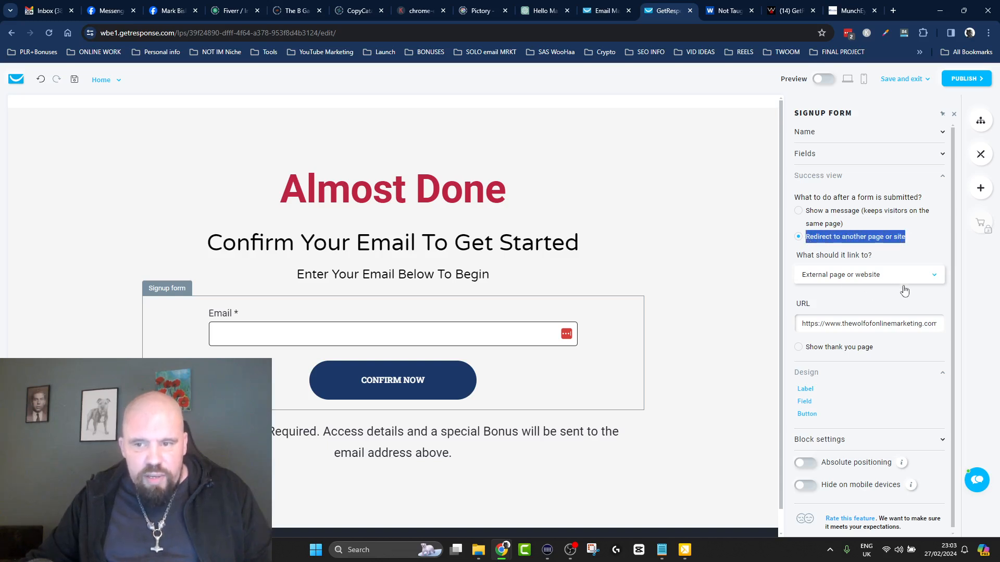
{"action": "left_click_drag", "start_coordinate": [798, 324], "coordinate": [967, 319]}
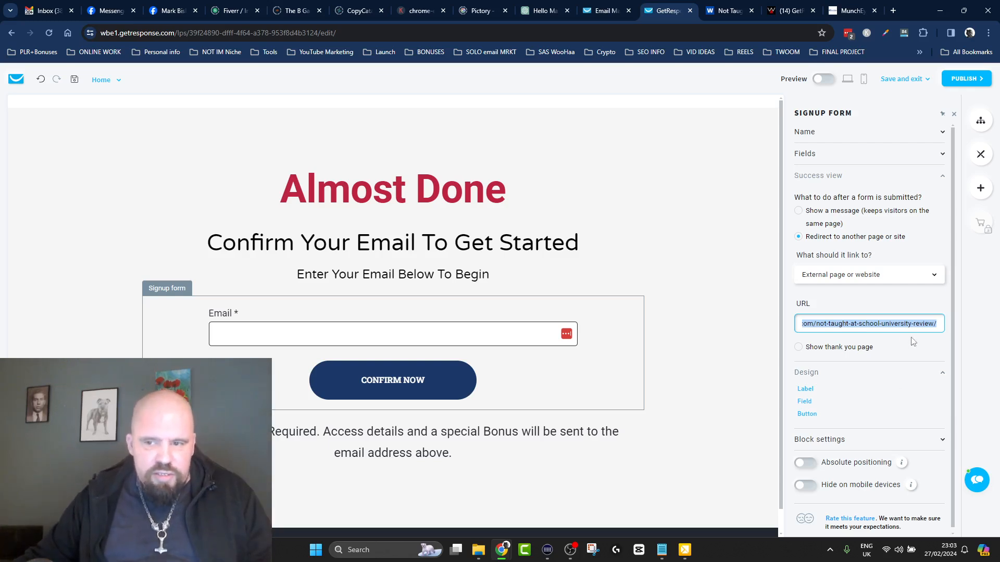
{"action": "left_click", "coordinate": [901, 349]}
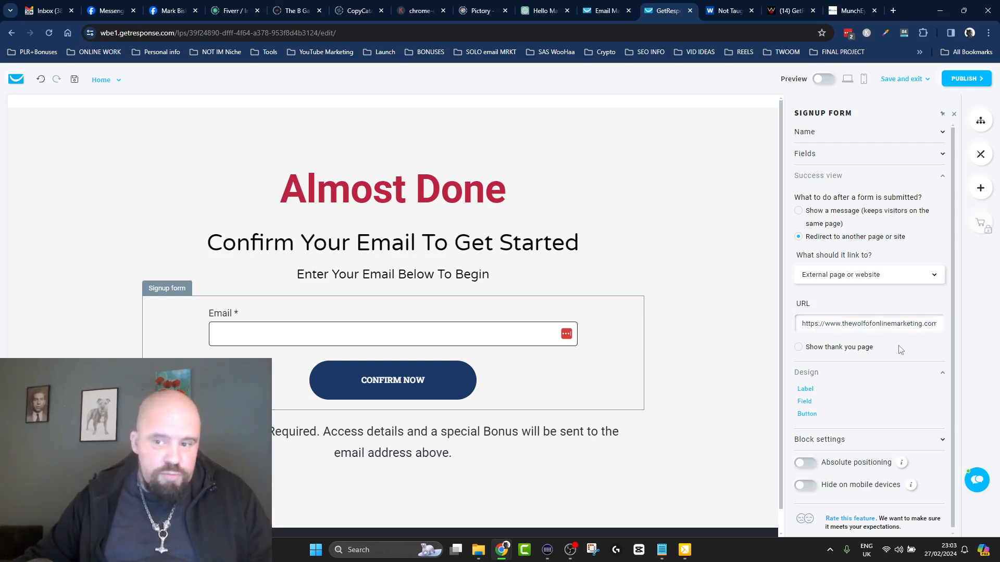
Show the signup form's labels inside the inputs and mark required questions with an asterisk, trying the above-inputs and text alternatives.
{"action": "left_click", "coordinate": [805, 389]}
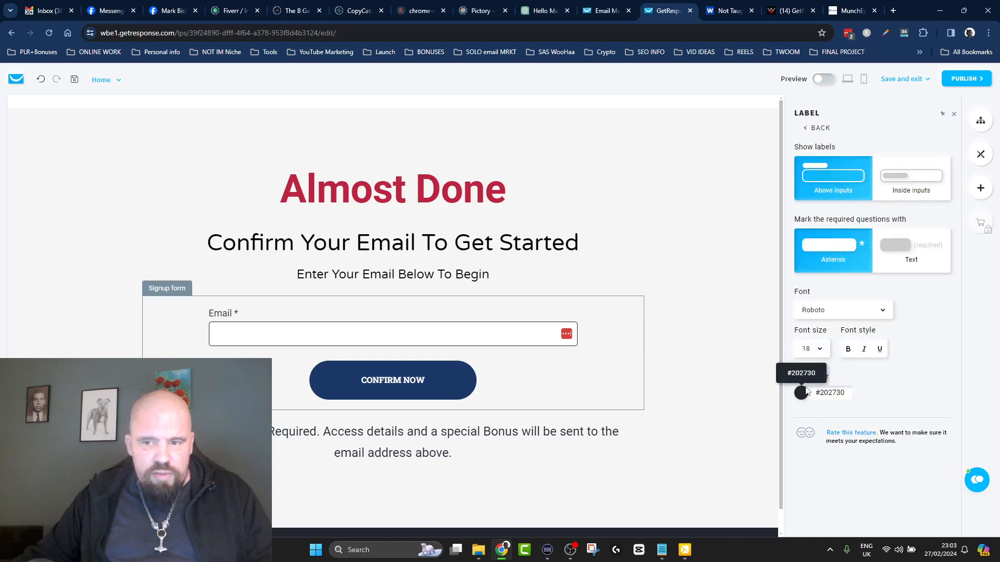
{"action": "left_click", "coordinate": [911, 176]}
{"action": "mouse_move", "coordinate": [229, 318]}
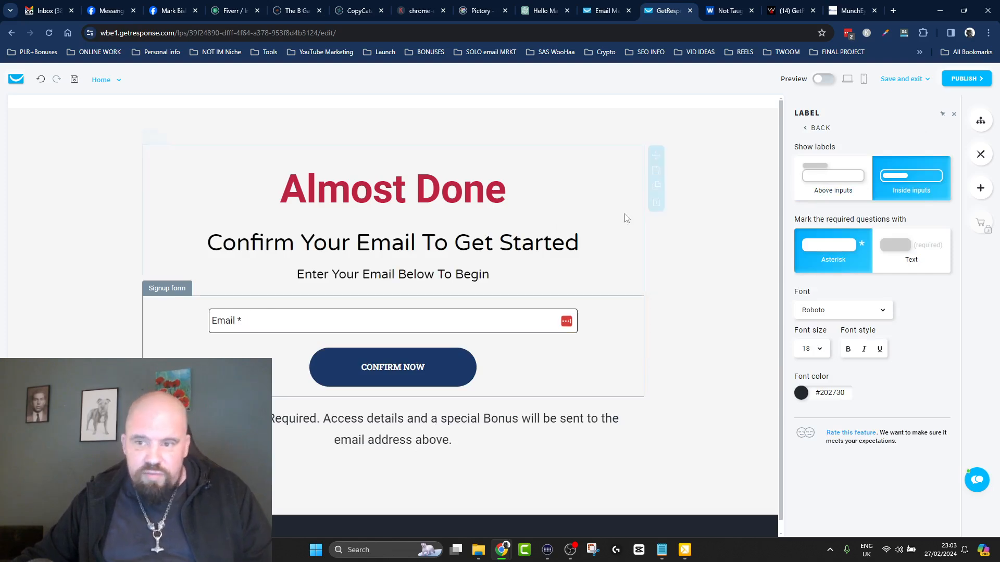
{"action": "left_click", "coordinate": [836, 178]}
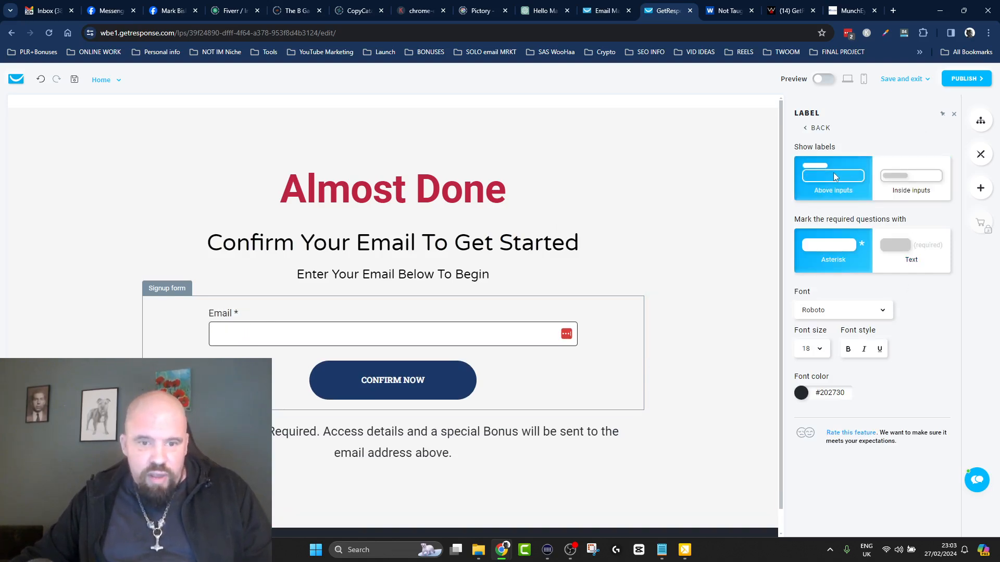
{"action": "mouse_move", "coordinate": [197, 319]}
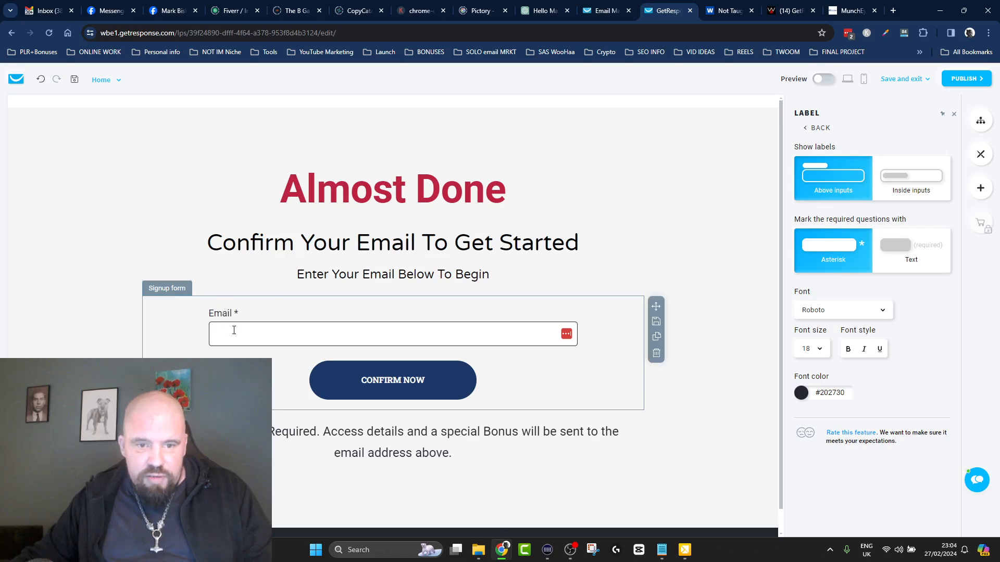
{"action": "left_click", "coordinate": [906, 177]}
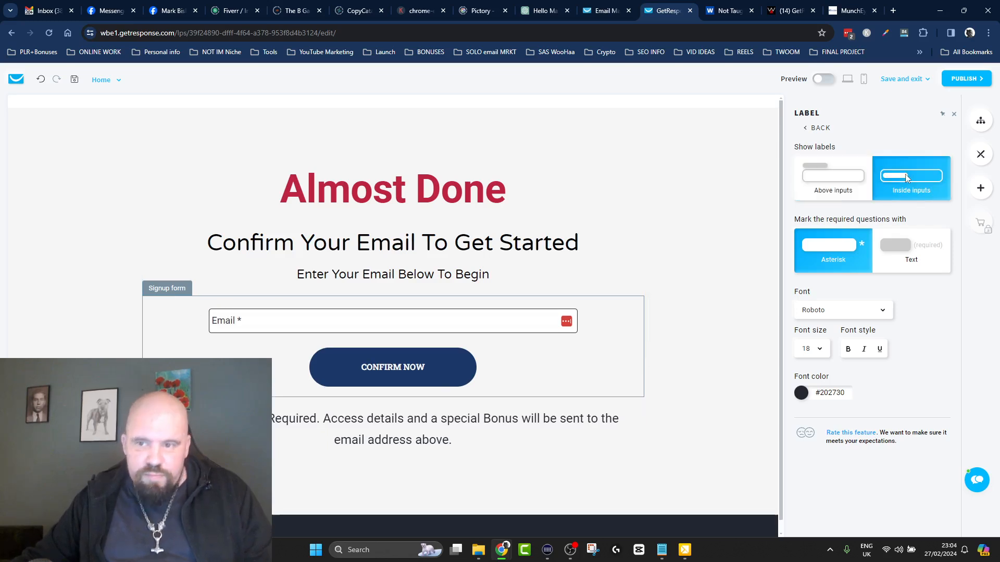
{"action": "left_click", "coordinate": [906, 258]}
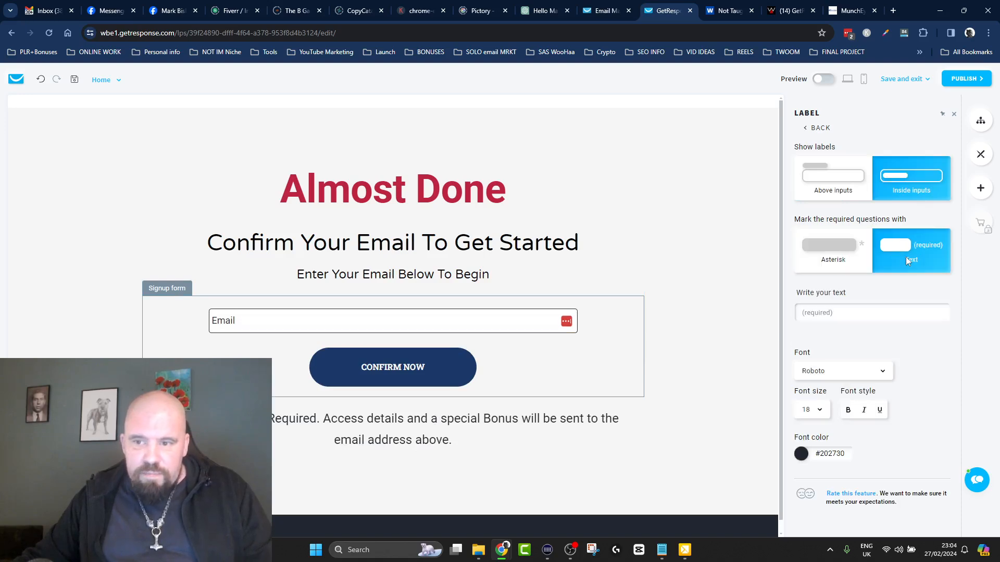
{"action": "left_click", "coordinate": [827, 245]}
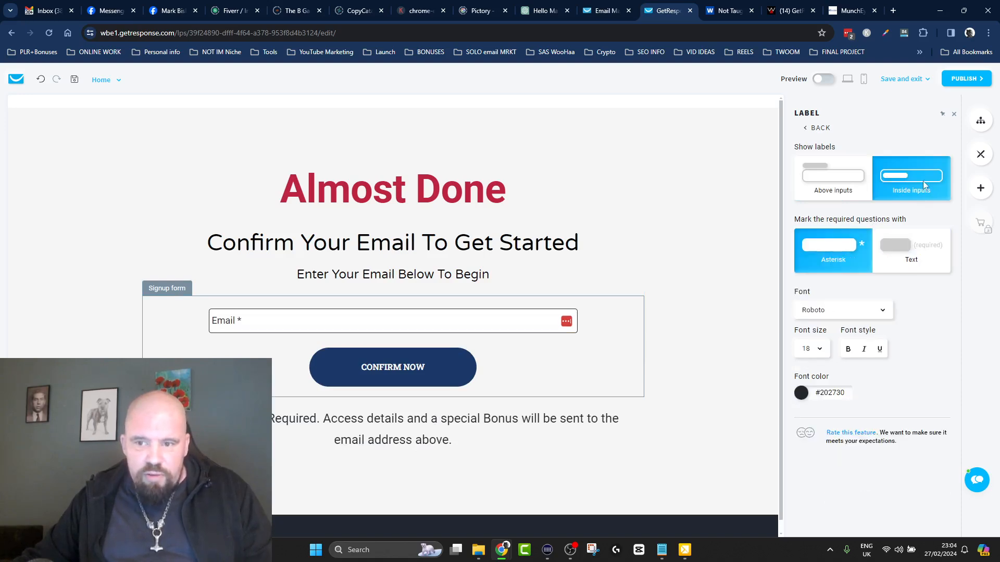
Set the signup form's label font size to 22, look through the available label fonts, and leave the label settings.
{"action": "left_click", "coordinate": [819, 353]}
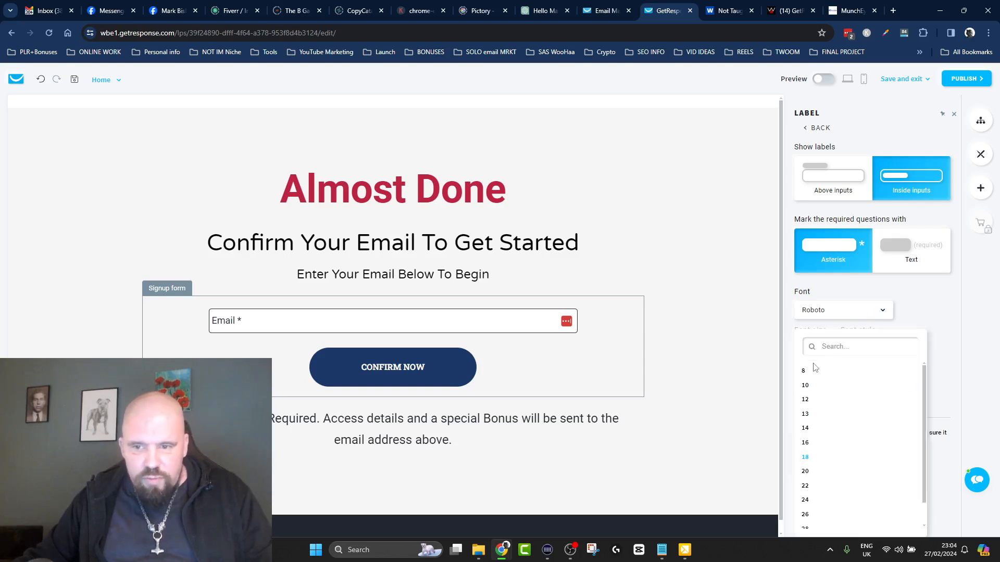
{"action": "left_click", "coordinate": [819, 486]}
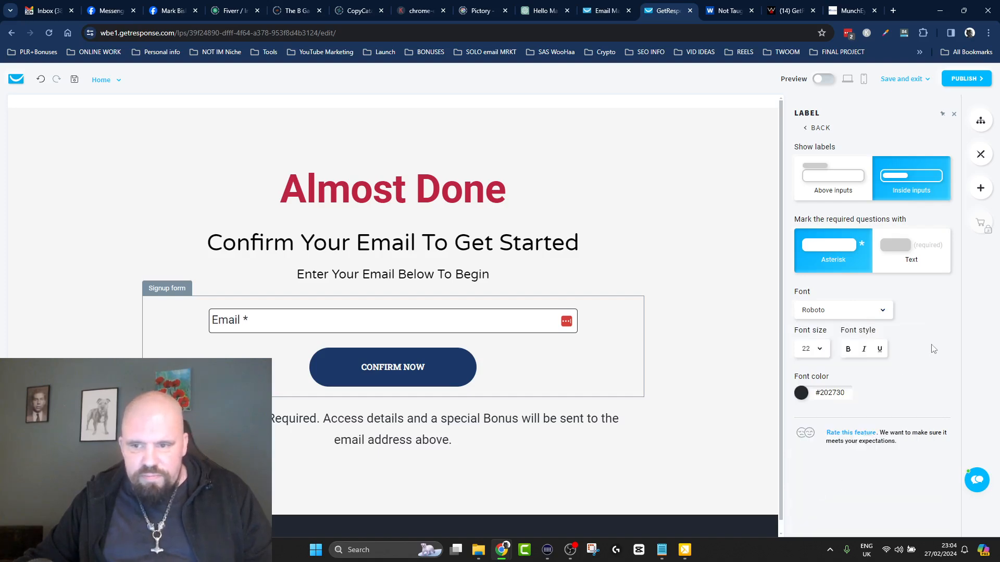
{"action": "left_click", "coordinate": [879, 309]}
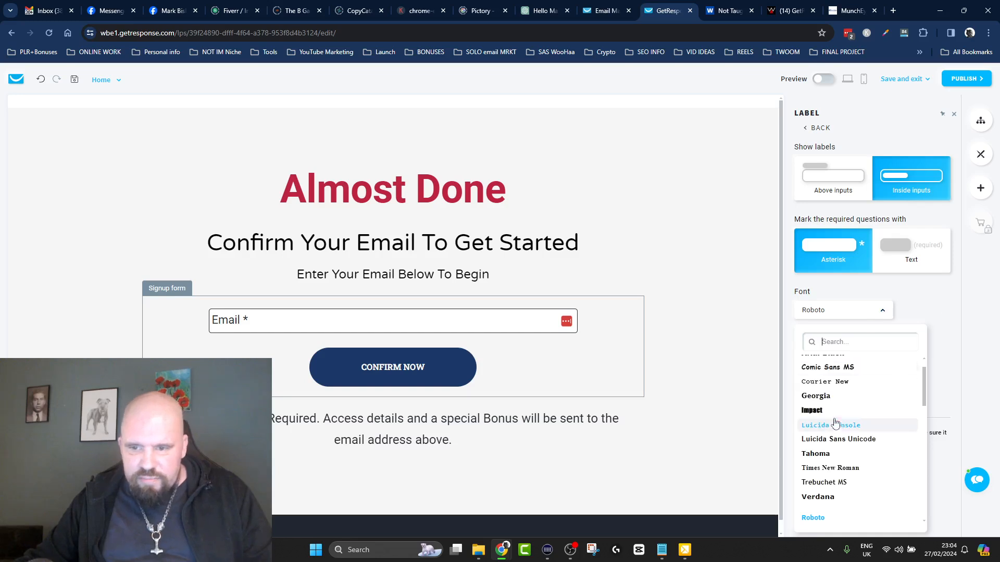
{"action": "left_click", "coordinate": [937, 303]}
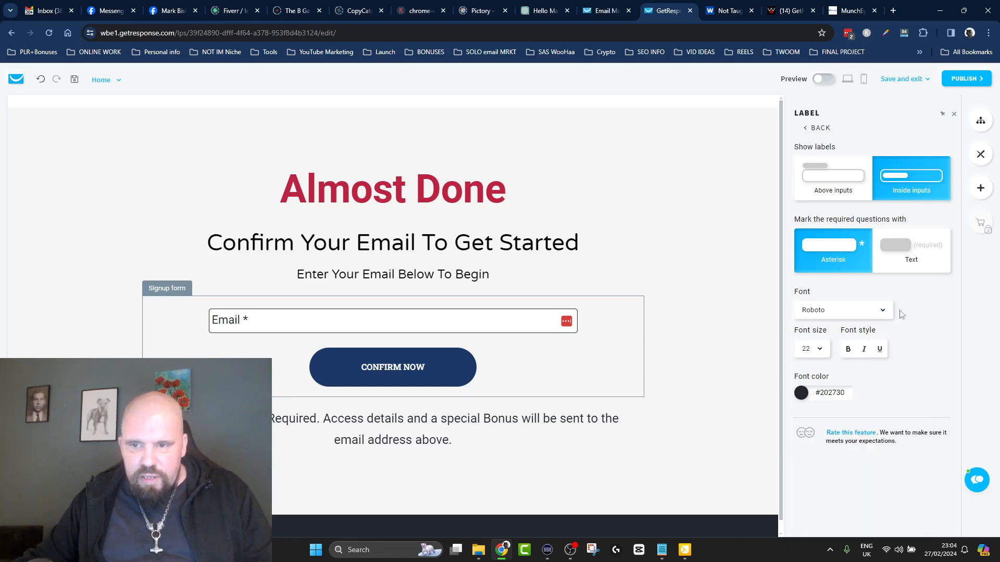
{"action": "left_click", "coordinate": [815, 128]}
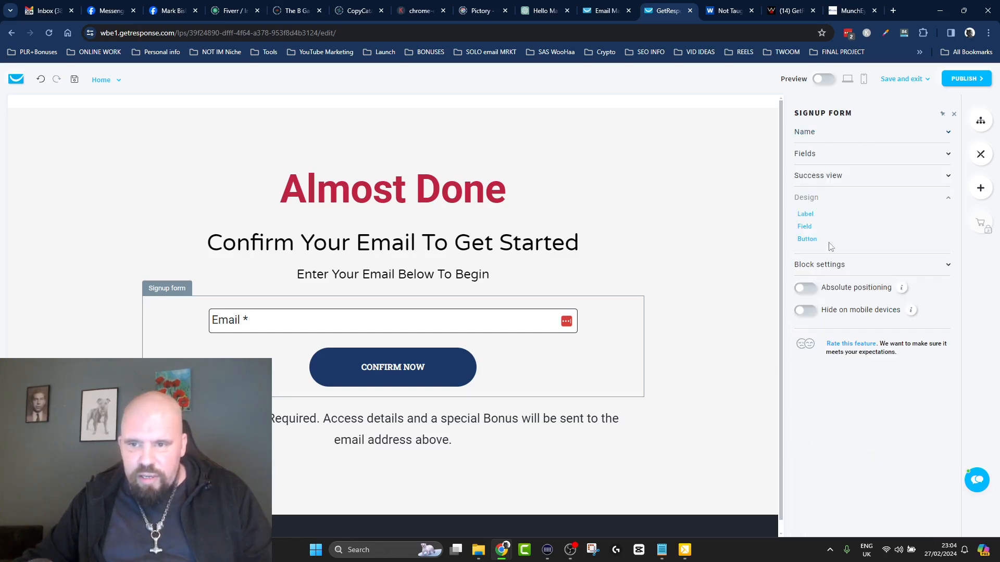
Try size L on the CONFIRM NOW button, then give it custom padding of 21px top and bottom and 71px left and right.
{"action": "left_click", "coordinate": [807, 239]}
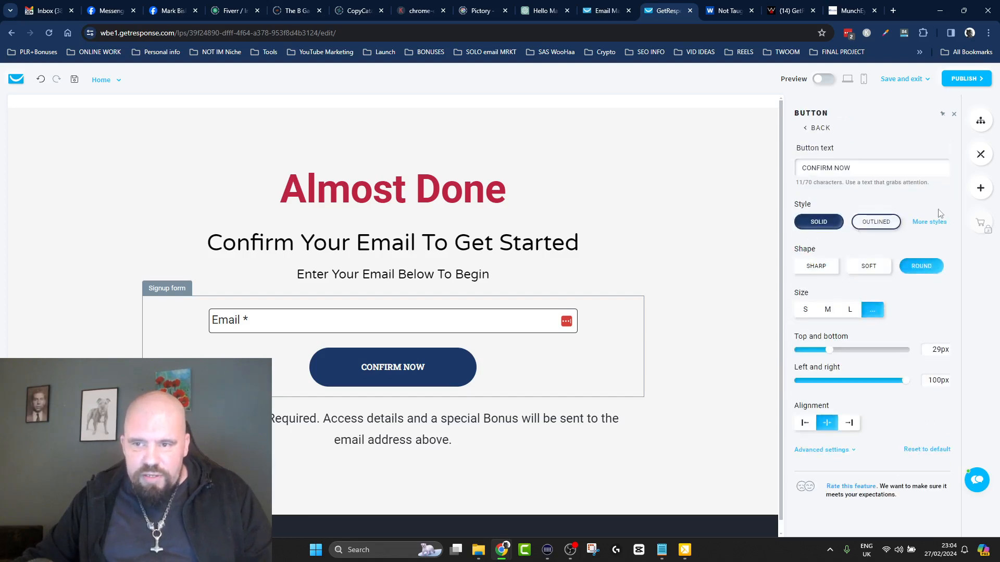
{"action": "left_click", "coordinate": [850, 310]}
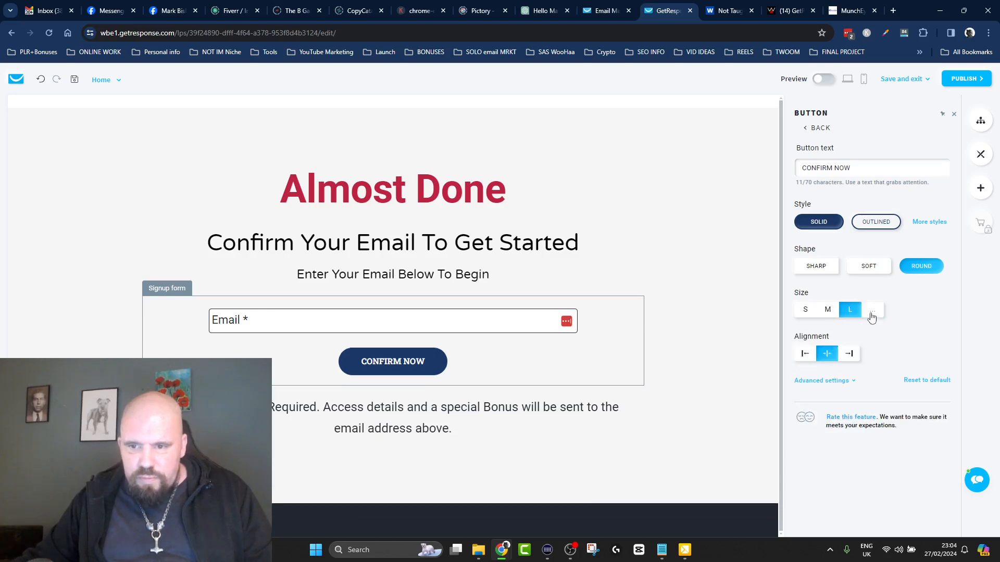
{"action": "left_click", "coordinate": [872, 310]}
{"action": "left_click_drag", "start_coordinate": [821, 355], "coordinate": [875, 384]}
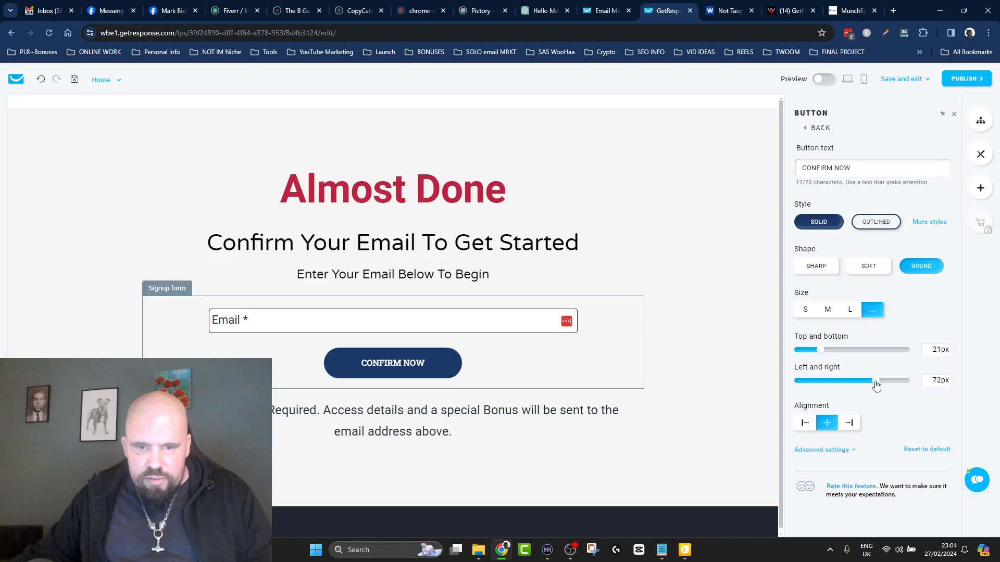
Leave the landing page editor without saving the changes and return to the page's overview.
{"action": "left_click", "coordinate": [11, 33]}
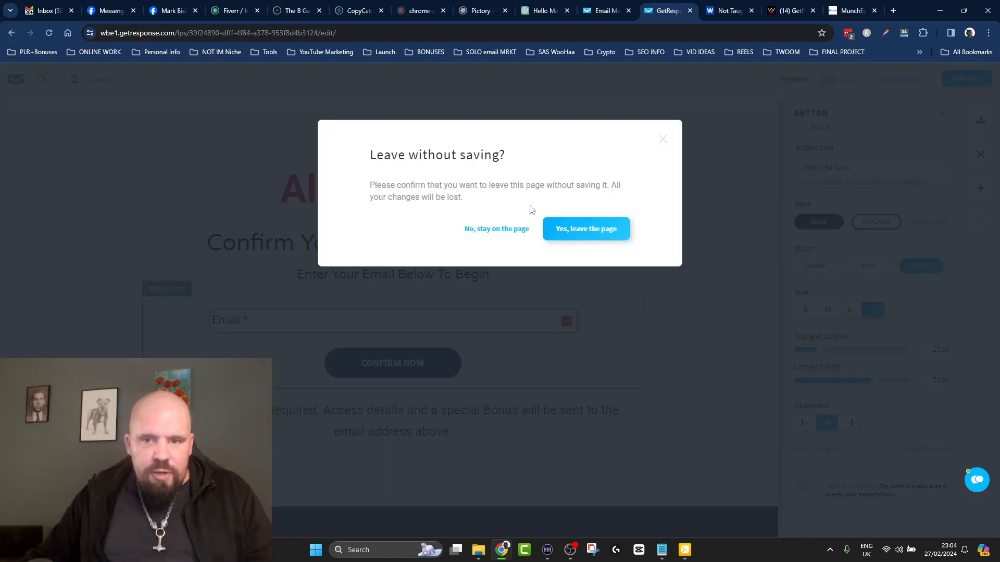
{"action": "left_click", "coordinate": [591, 229]}
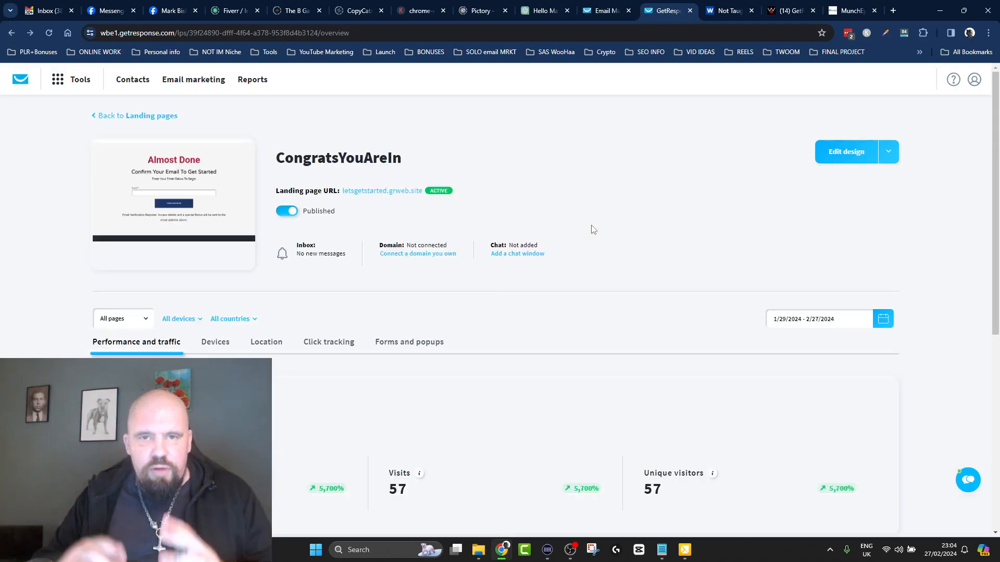